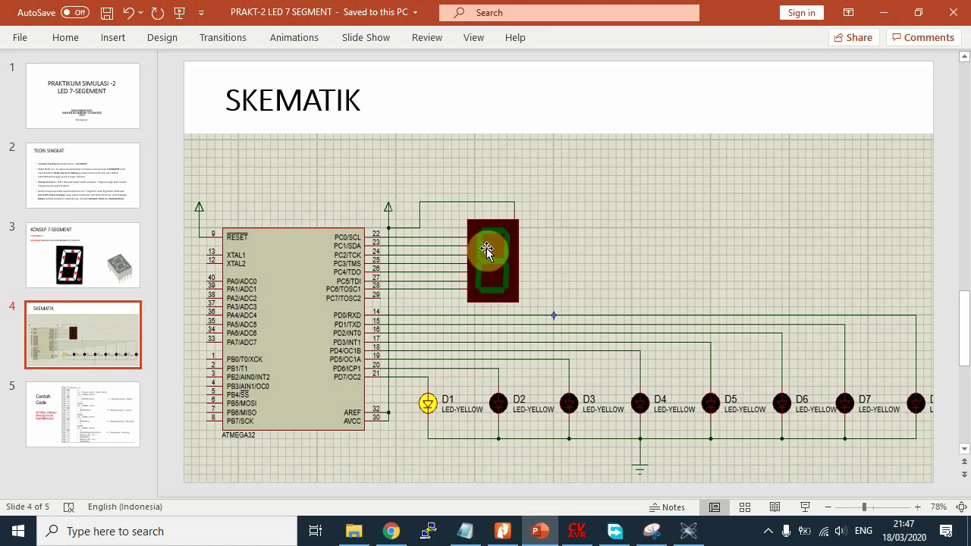
# Review the 7-segment concept slide and the schematic slide in the LED 7-segment presentation.
pyautogui.hotkey('alt', 'Tab')
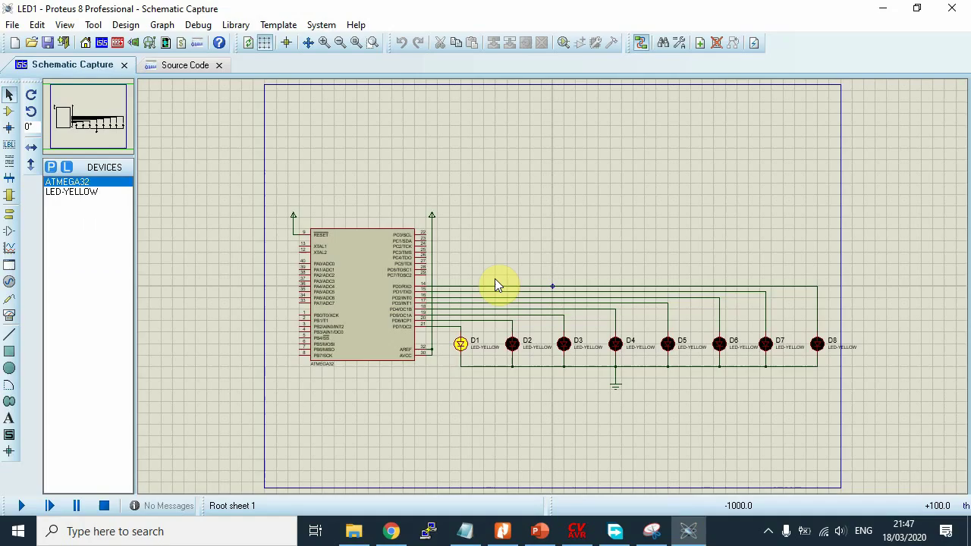
pyautogui.hotkey('alt', 'Tab')
pyautogui.click(127, 279)
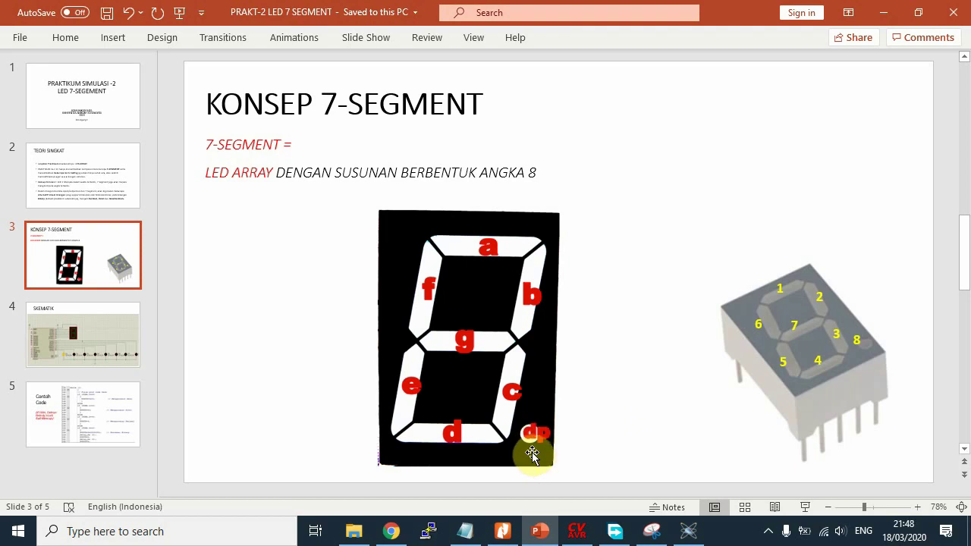
pyautogui.click(69, 326)
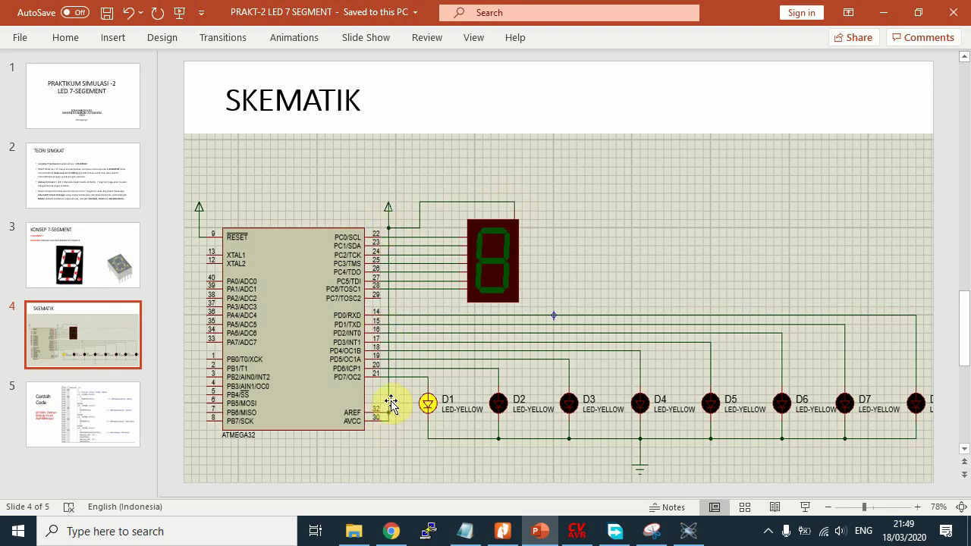
# Switch to Proteus, start saving the project under a new name, and create a 7SEGMENT folder inside Praktikum Lain.
pyautogui.click(687, 533)
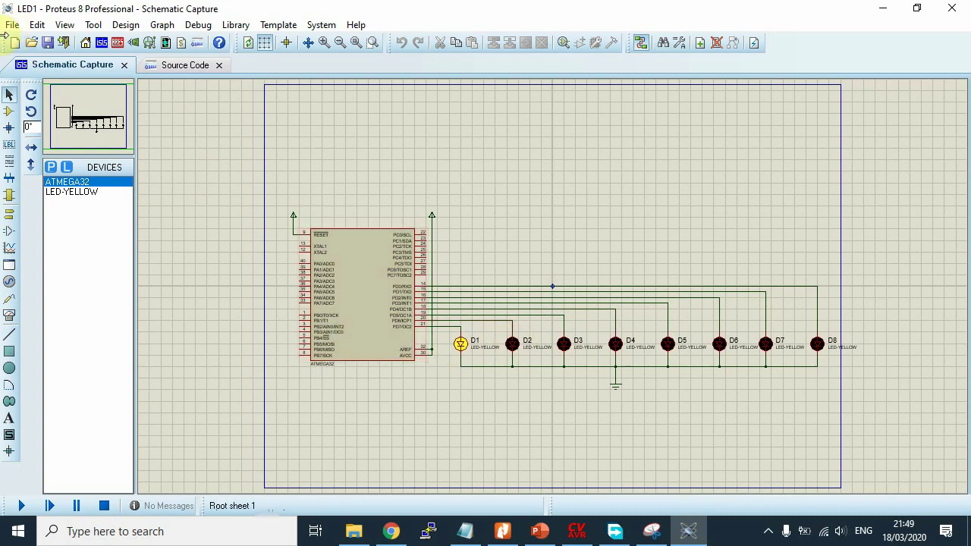
pyautogui.click(11, 26)
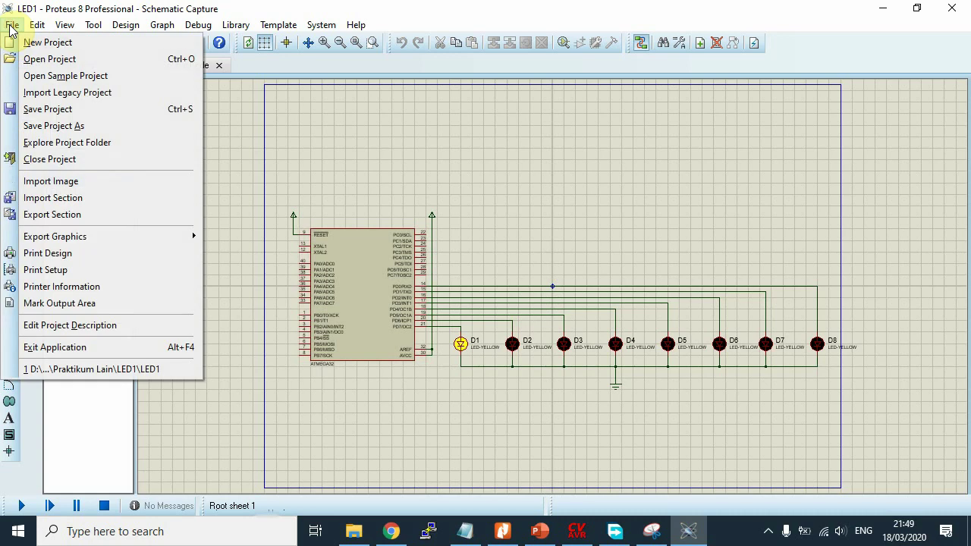
pyautogui.click(49, 126)
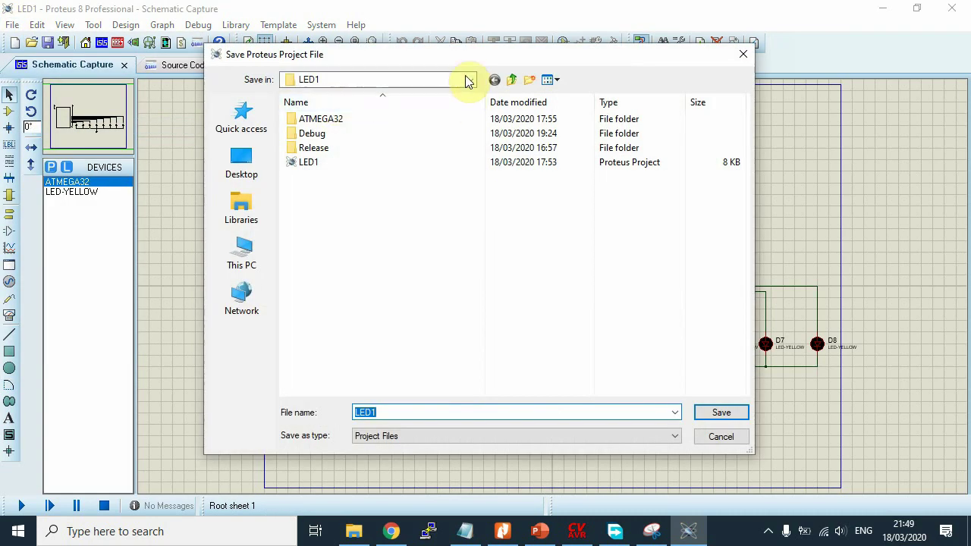
pyautogui.click(513, 81)
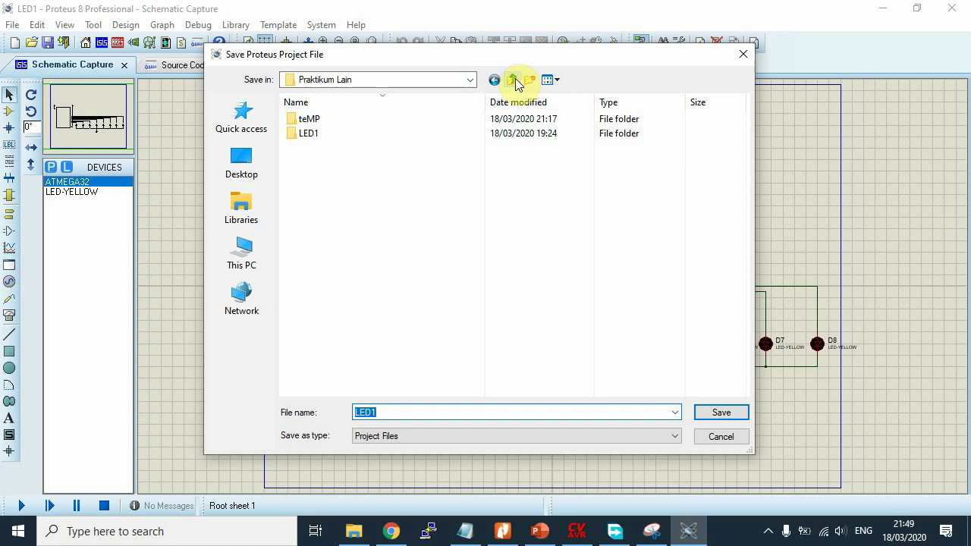
pyautogui.click(326, 184)
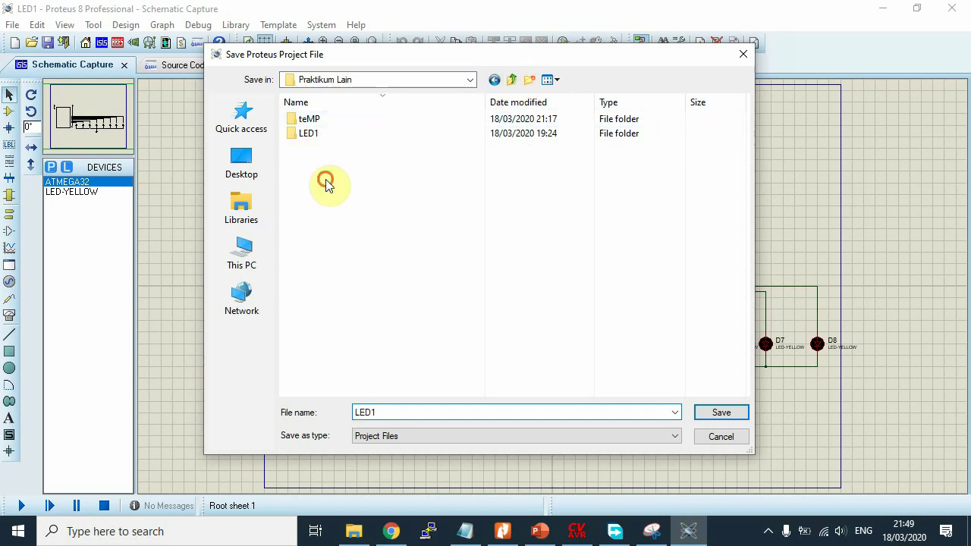
pyautogui.click(530, 79)
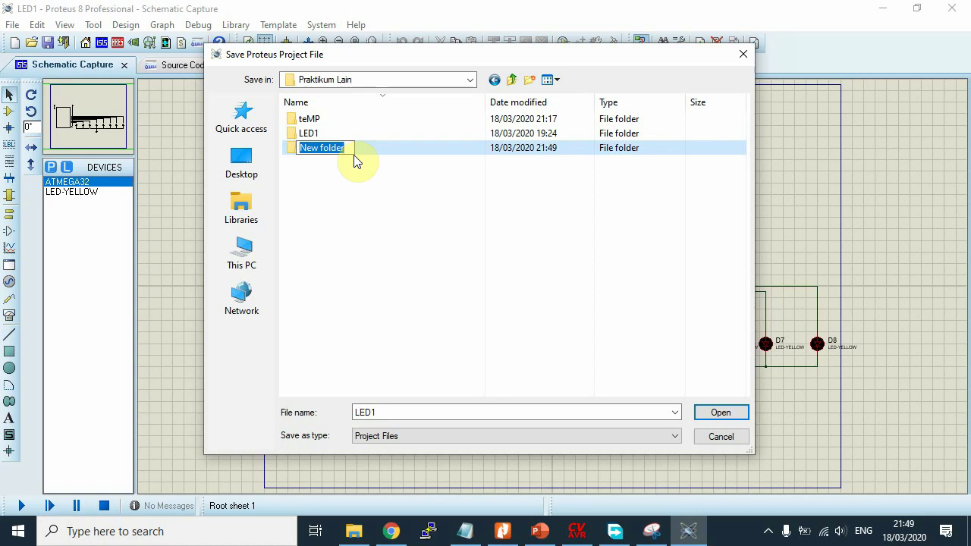
pyautogui.write('7SEG')
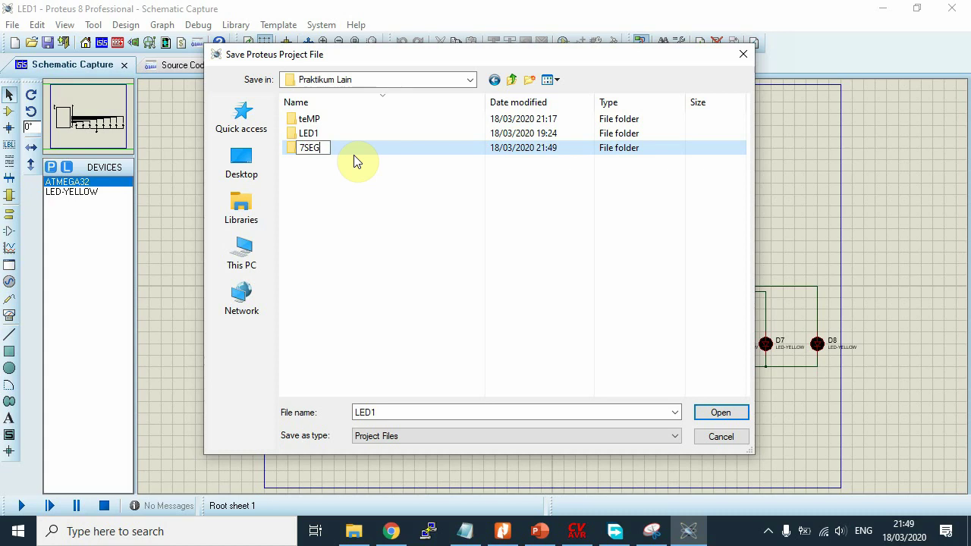
pyautogui.write('MENT')
pyautogui.press('Return')
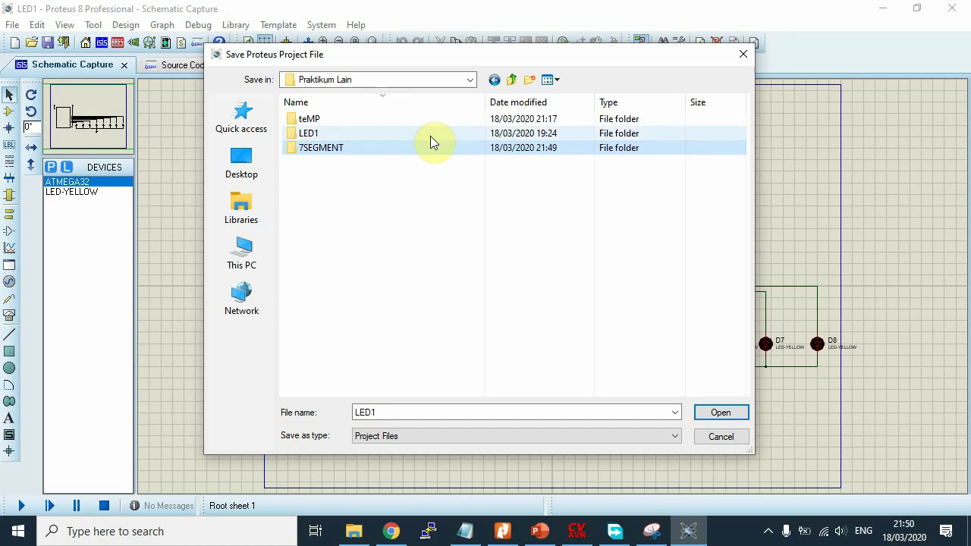
# Save the project copy as 7SEG in the 7SEGMENT folder.
pyautogui.click(313, 152)
pyautogui.click(326, 148)
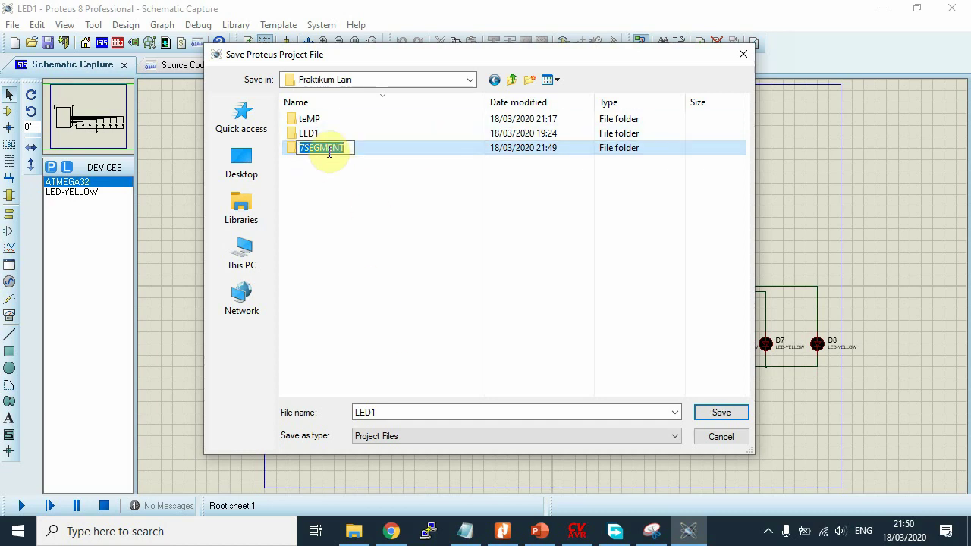
pyautogui.click(378, 149)
pyautogui.doubleClick(380, 150)
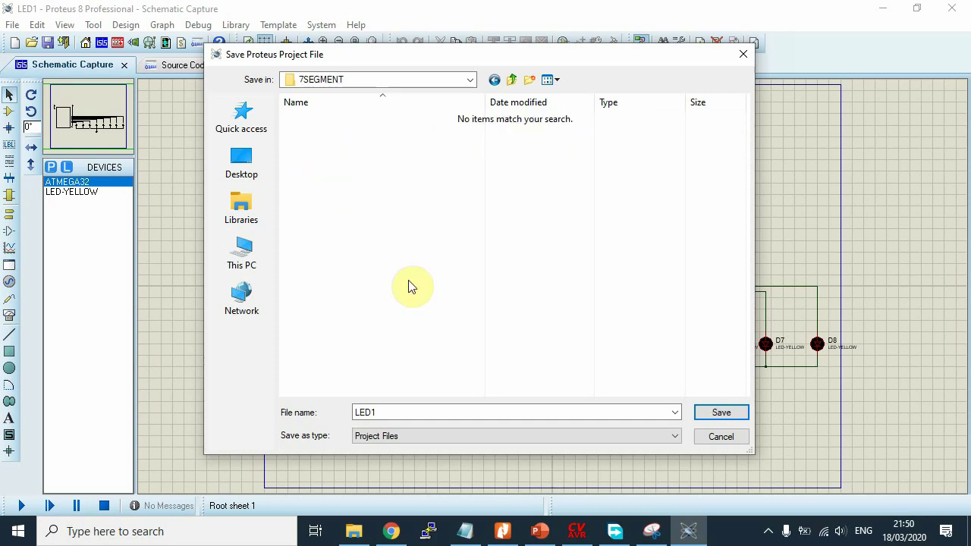
pyautogui.click(393, 412)
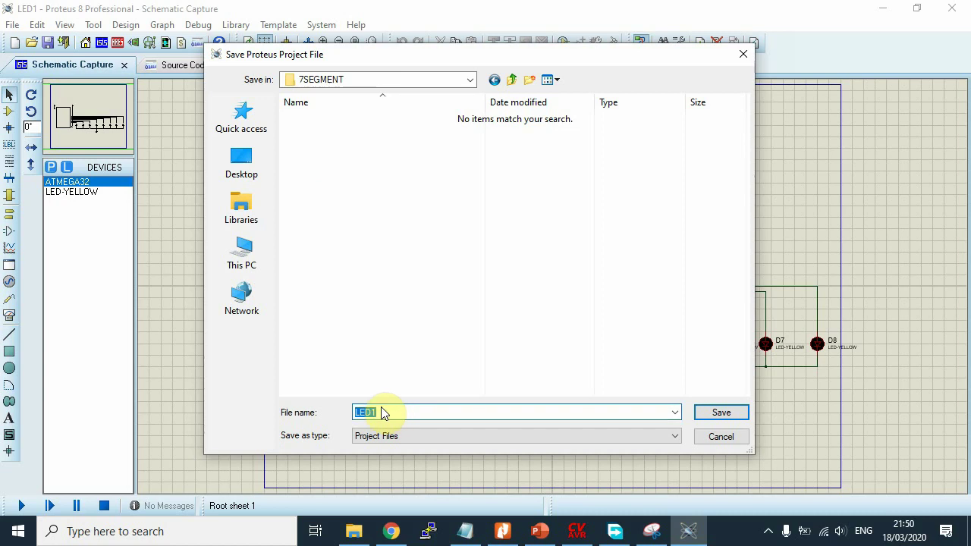
pyautogui.write('7SEG')
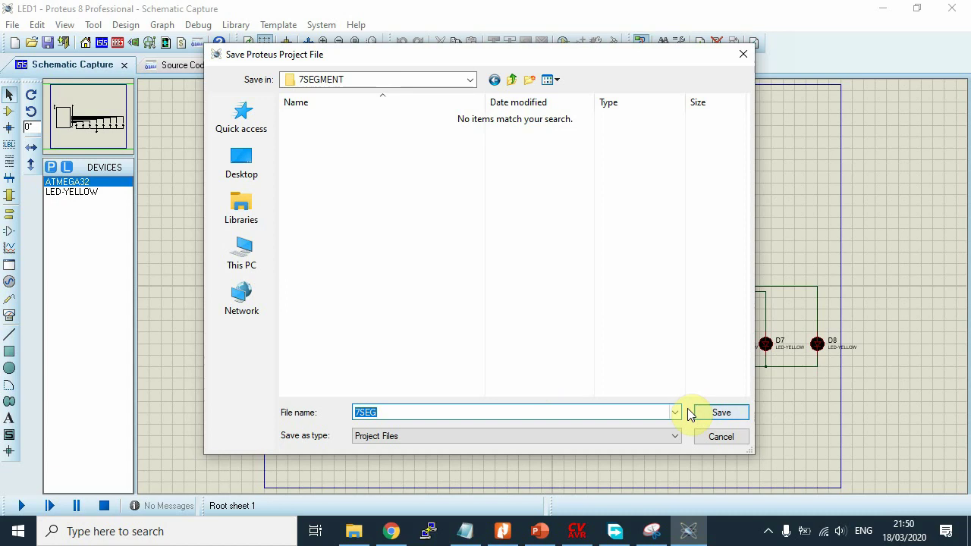
pyautogui.click(720, 414)
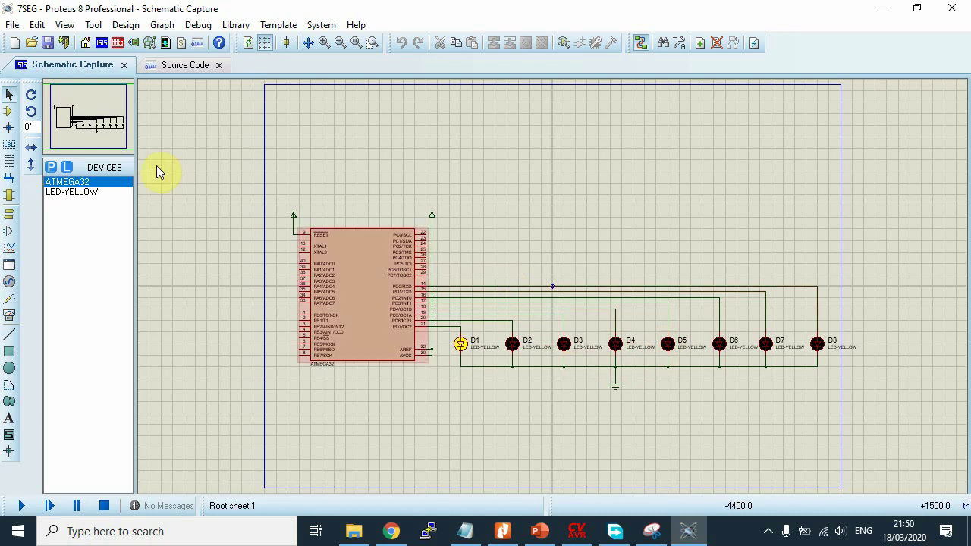
# Search the device library for 7SEG and preview the 7SEG-BCD display.
pyautogui.scroll(2, 553, 290)
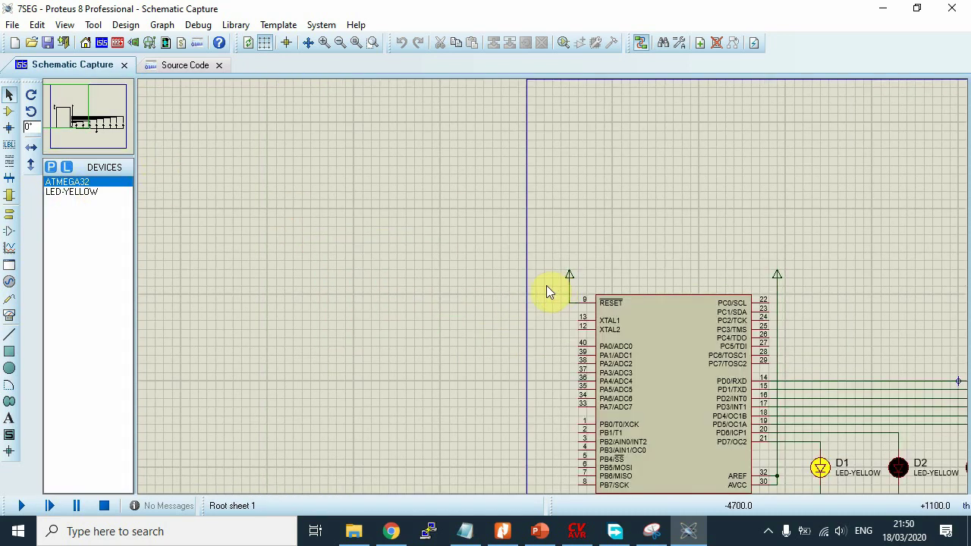
pyautogui.click(55, 193)
pyautogui.click(50, 183)
pyautogui.click(50, 167)
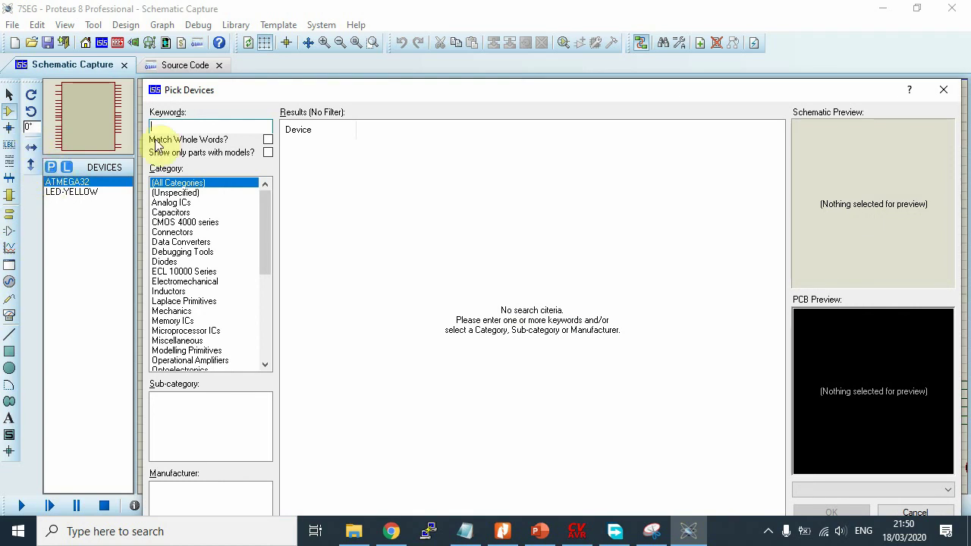
pyautogui.write('SEG')
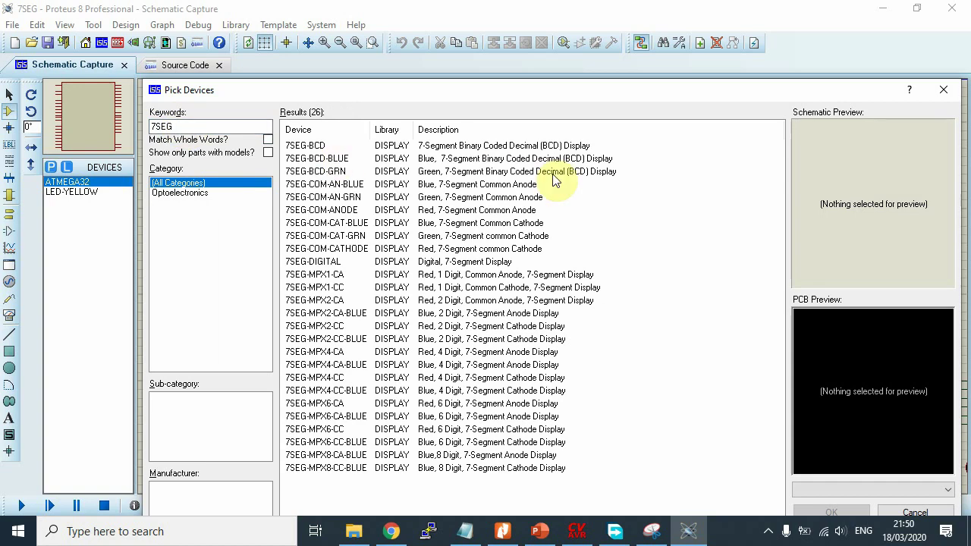
pyautogui.click(311, 145)
pyautogui.moveTo(362, 88); pyautogui.dragTo(327, 31)
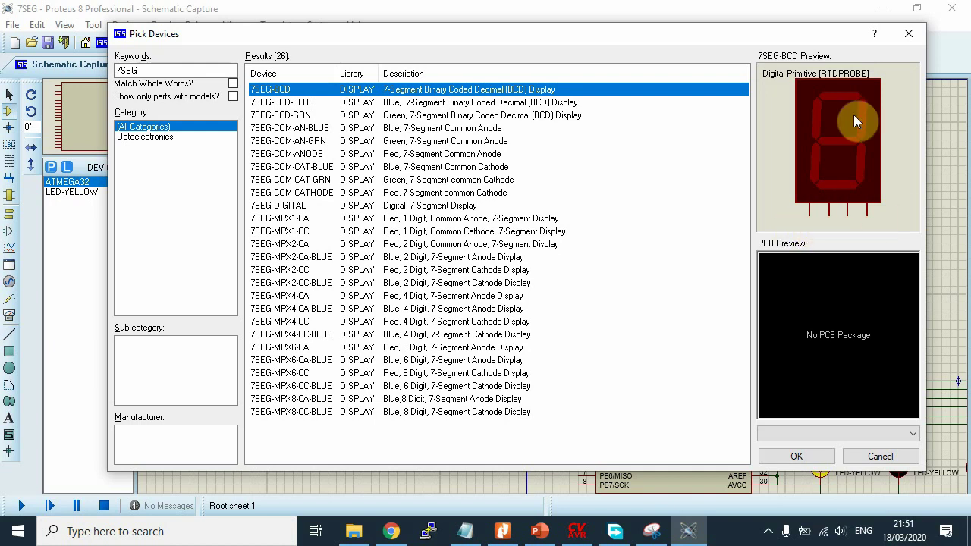
# Compare the previews of the single-digit BCD, common-anode, common-cathode and digital 7-segment devices.
pyautogui.press('Down')
pyautogui.press('Down')
pyautogui.press('Down')
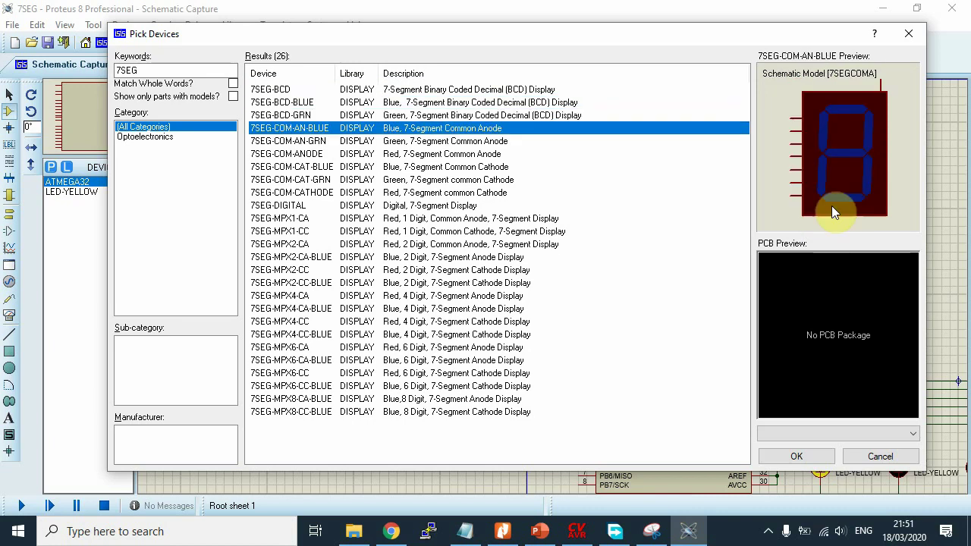
pyautogui.press('Down')
pyautogui.press('Down')
pyautogui.press('Down')
pyautogui.press('Down')
pyautogui.press('Down')
pyautogui.press('Down')
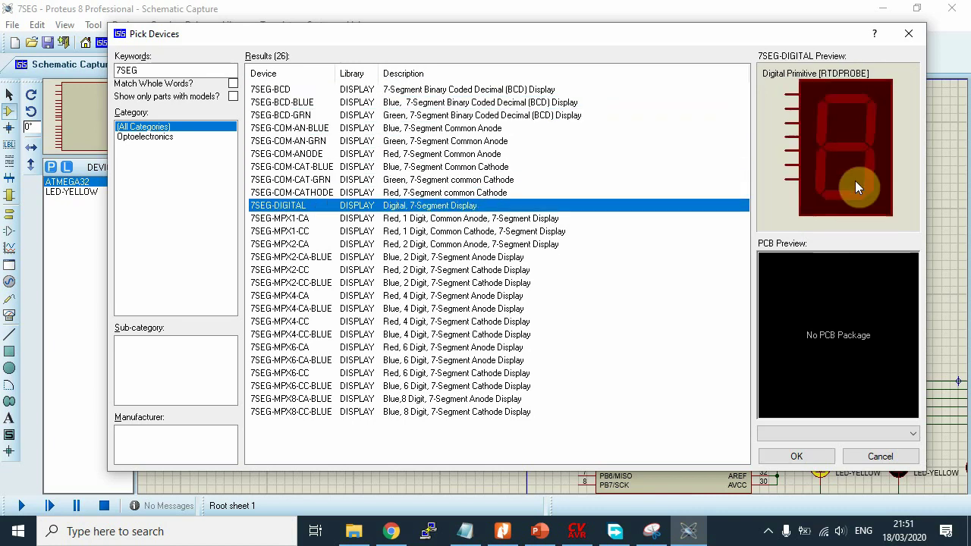
pyautogui.press('Up')
pyautogui.press('Up')
pyautogui.press('Up')
pyautogui.press('Up')
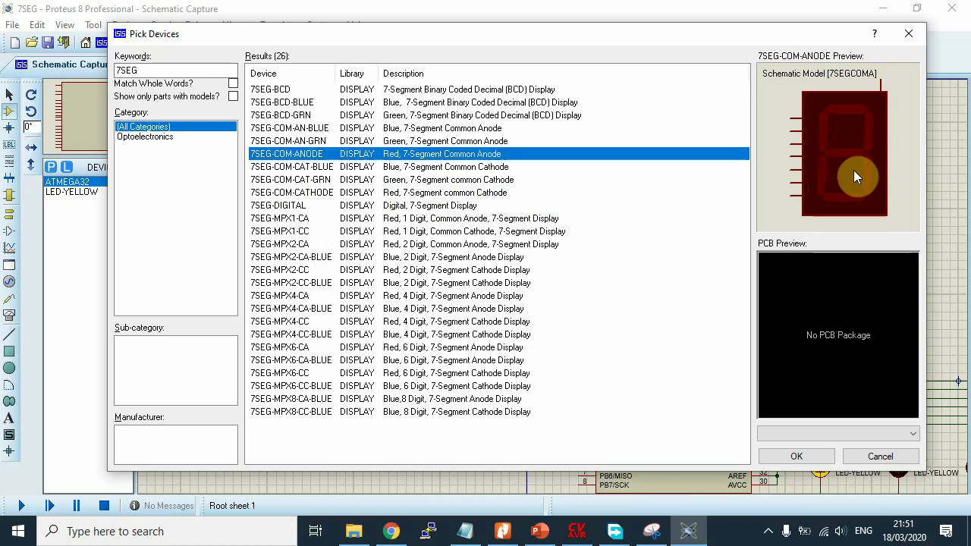
pyautogui.press('Up')
pyautogui.press('Down')
pyautogui.press('Down')
pyautogui.press('Down')
pyautogui.press('Down')
pyautogui.press('Down')
pyautogui.press('Up')
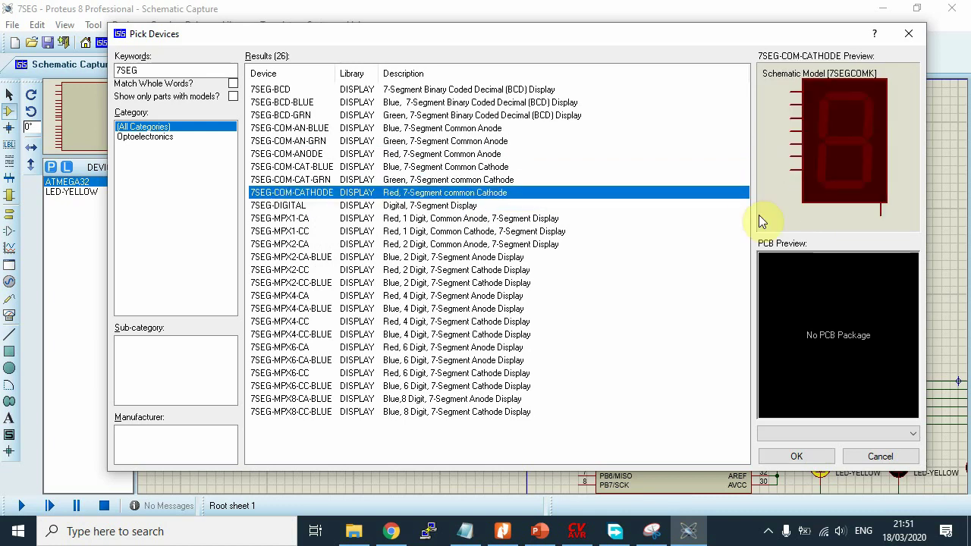
pyautogui.press('Up')
pyautogui.press('Up')
pyautogui.press('Up')
pyautogui.press('Up')
pyautogui.press('Up')
pyautogui.press('Up')
pyautogui.press('Up')
pyautogui.press('Up')
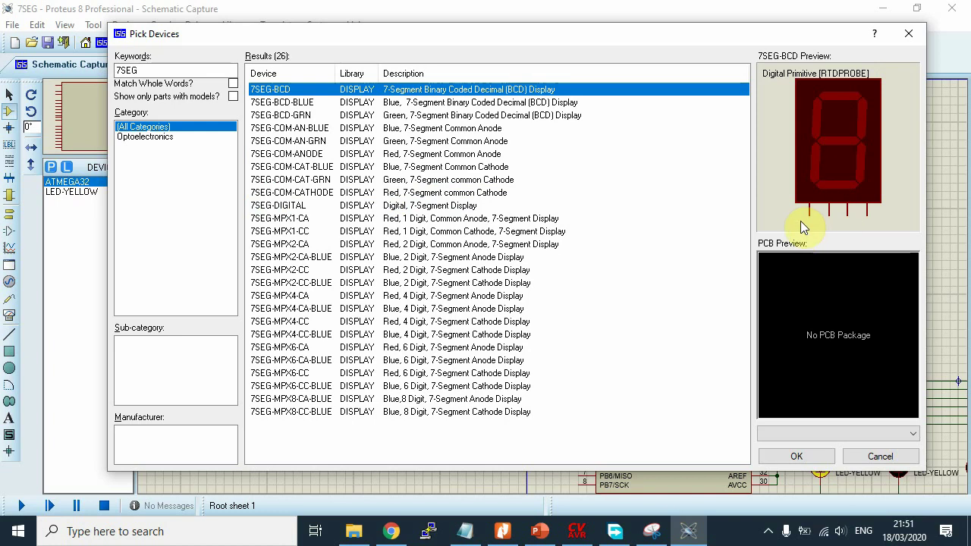
# Examine the pin layouts of 7SEG-BCD-GRN, 7SEG-COM-AN-BLUE, 7SEG-COM-CAT-GRN and 7SEG-COM-CATHODE.
pyautogui.press('Down')
pyautogui.press('Down')
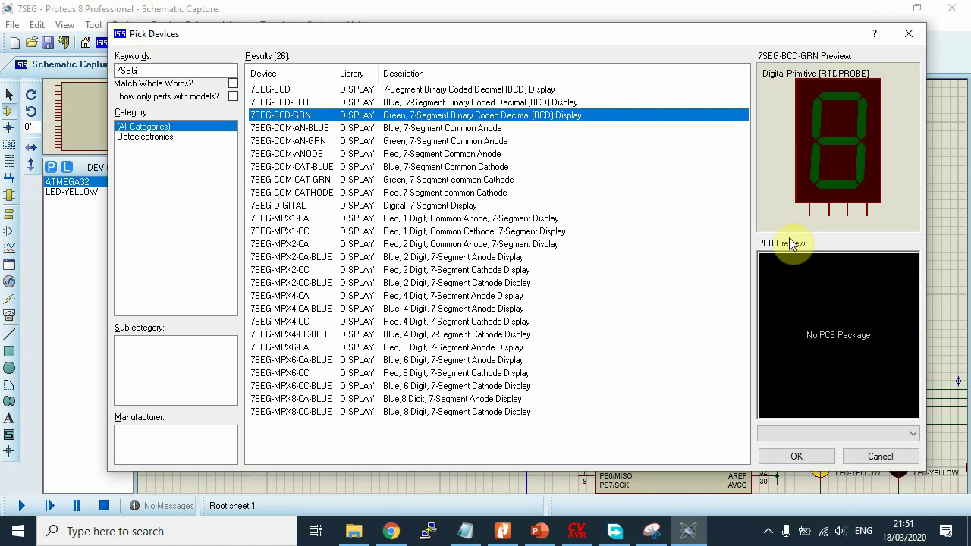
pyautogui.press('Down')
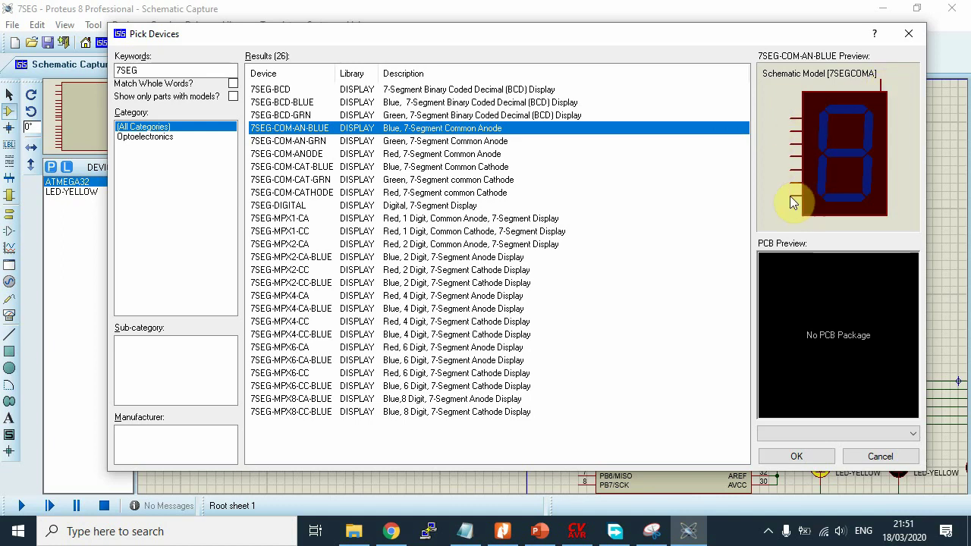
pyautogui.press('Down')
pyautogui.press('Up')
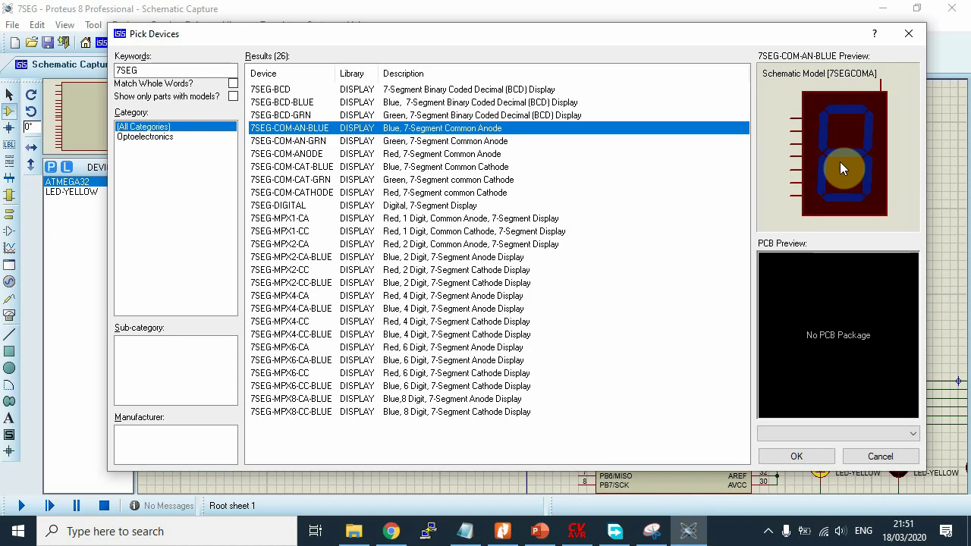
pyautogui.press('Down')
pyautogui.press('Down')
pyautogui.press('Down')
pyautogui.press('Down')
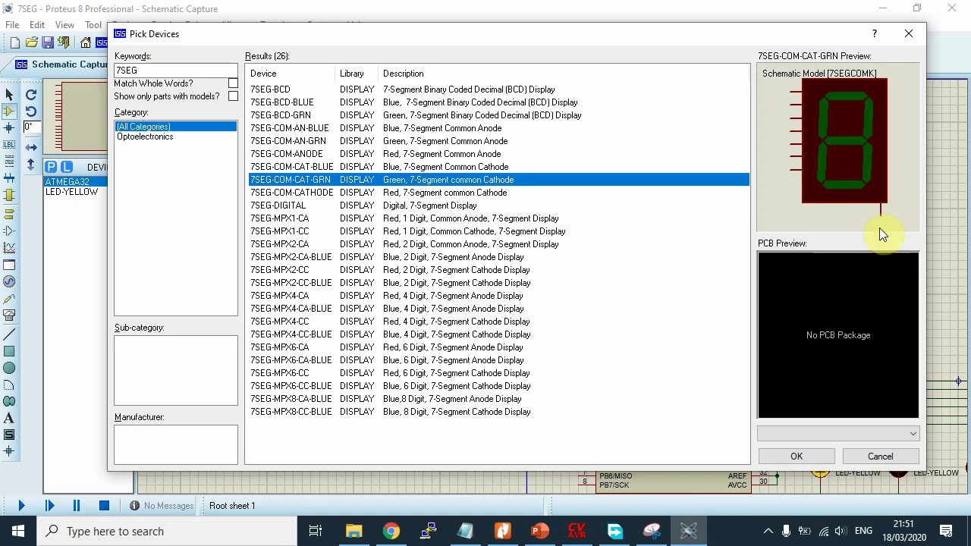
pyautogui.press('Down')
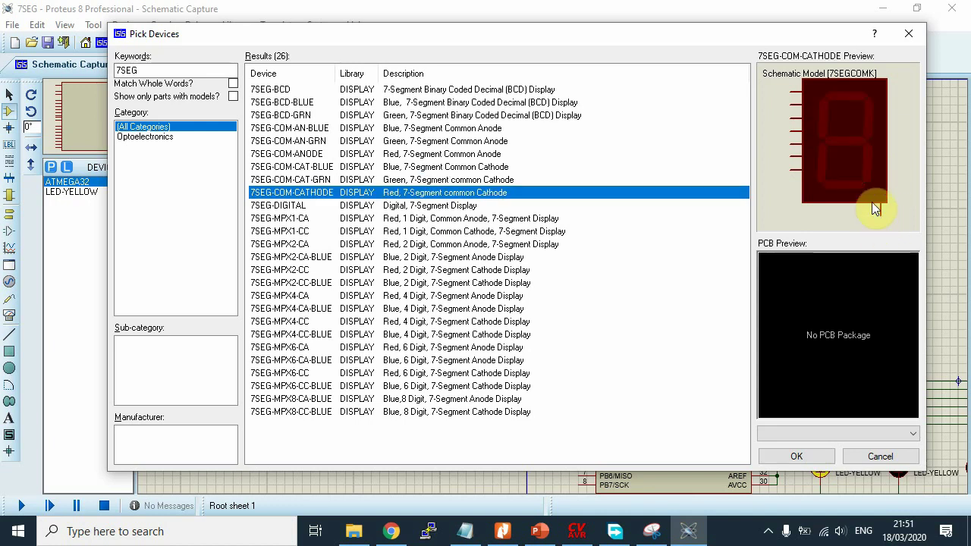
pyautogui.press('Down')
pyautogui.press('Up')
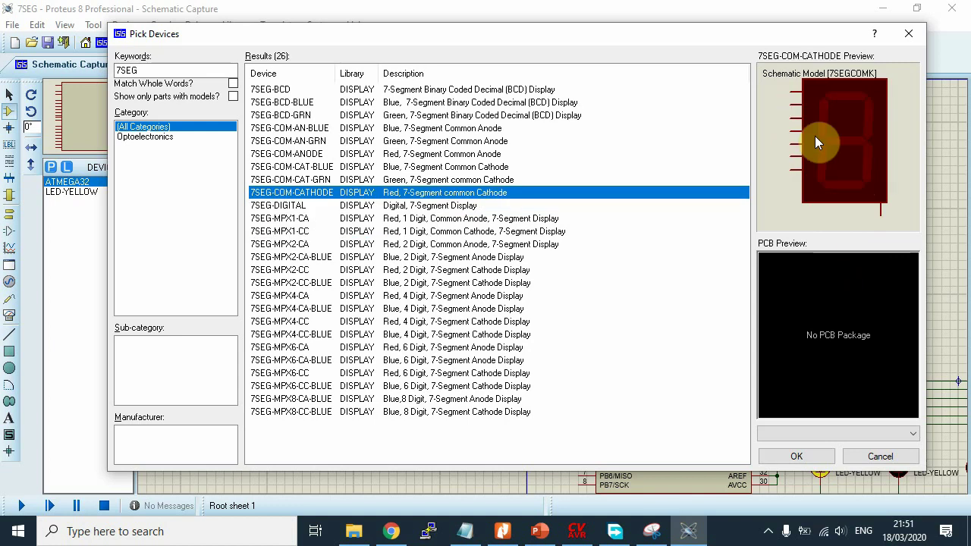
# Examine the previews of the one-, two- and four-digit multiplexed displays, from 7SEG-MPX1-CC up to 7SEG-MPX4-CA.
pyautogui.press('Down')
pyautogui.press('Down')
pyautogui.press('Down')
pyautogui.press('Down')
pyautogui.press('Up')
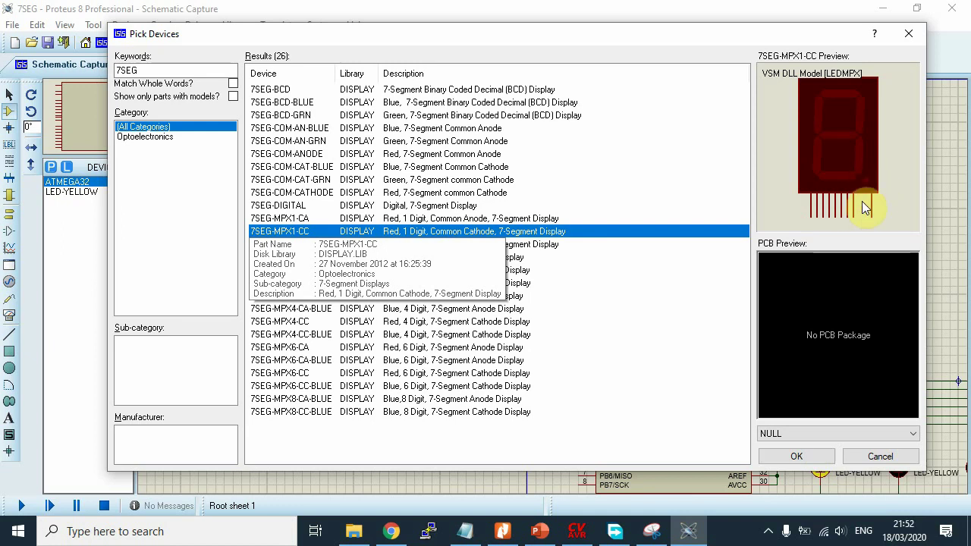
pyautogui.press('Down')
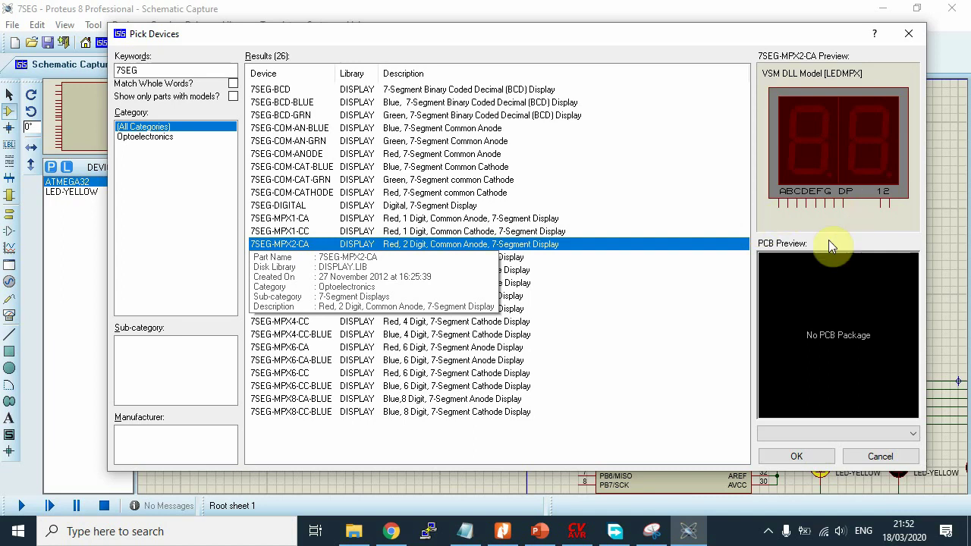
pyautogui.press('Down')
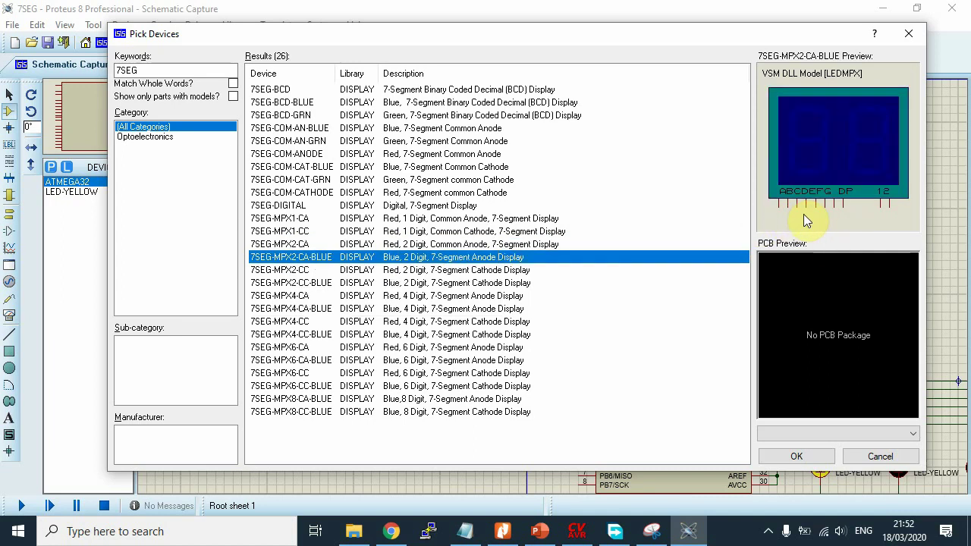
pyautogui.press('Down')
pyautogui.press('Down')
pyautogui.press('Down')
pyautogui.press('Down')
pyautogui.press('Up')
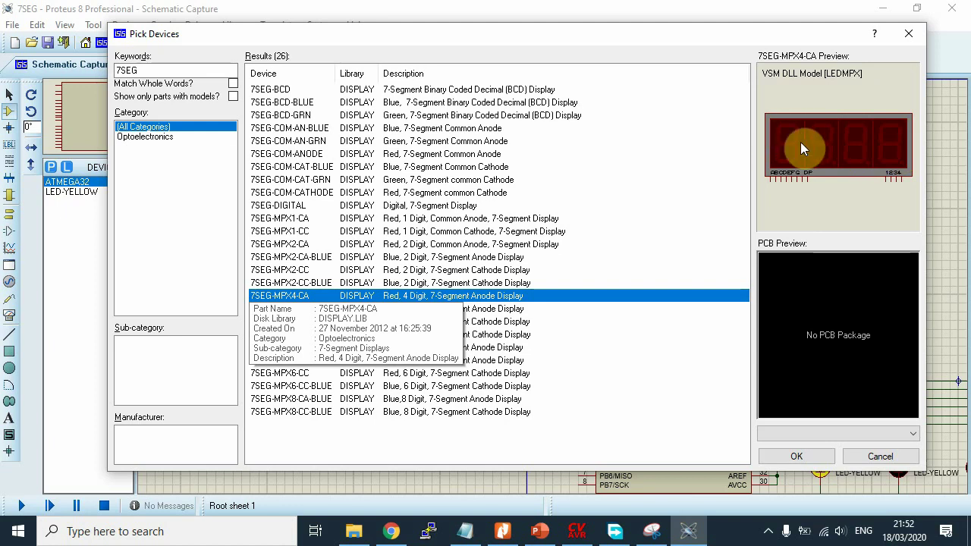
# Compare the previews of the one- and two-digit multiplexed displays 7SEG-MPX1-CC, 7SEG-MPX2-CA and 7SEG-MPX2-CA-BLUE.
pyautogui.press('Up')
pyautogui.press('Up')
pyautogui.press('Up')
pyautogui.press('Up')
pyautogui.press('Up')
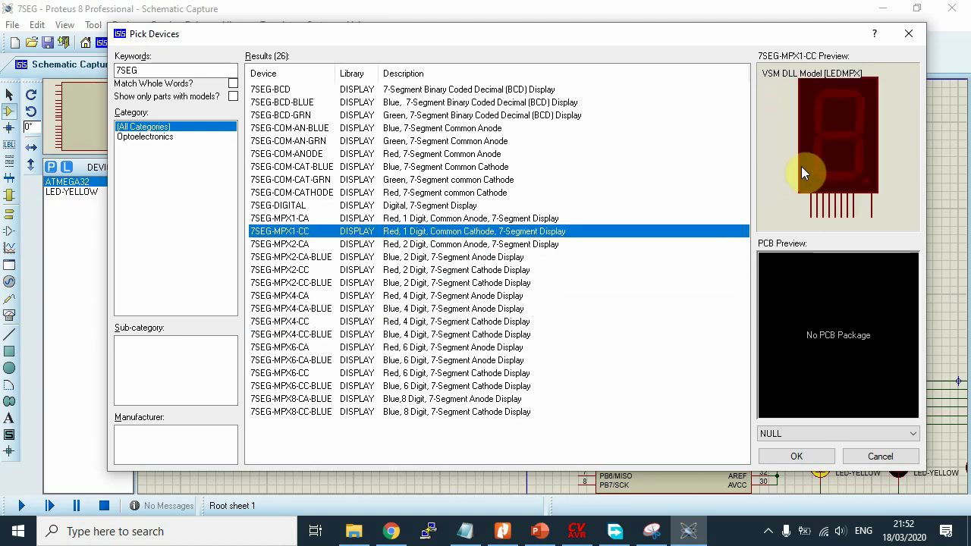
pyautogui.press('Up')
pyautogui.press('Down')
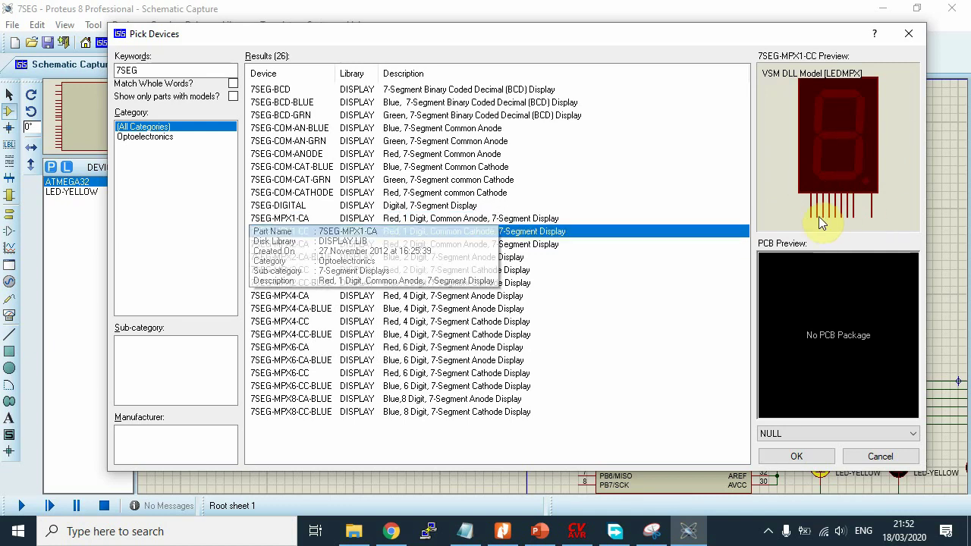
pyautogui.press('Down')
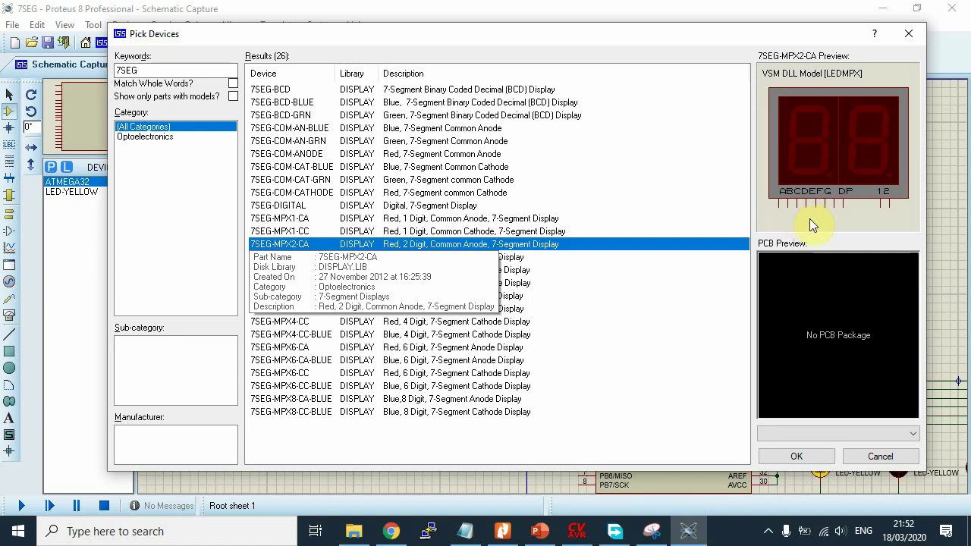
pyautogui.press('Down')
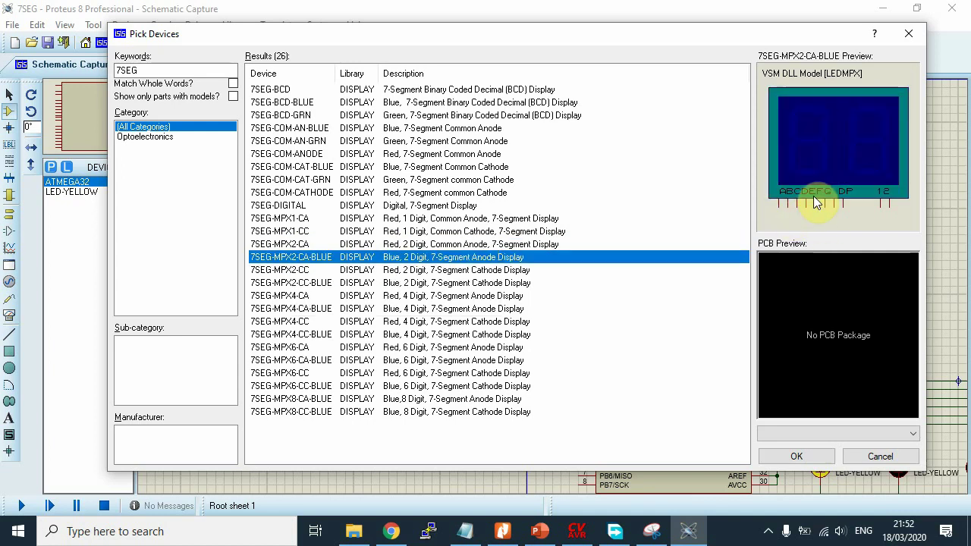
# Examine the previews of the four-, six- and eight-digit displays, from 7SEG-MPX4-CA to 7SEG-MPX8-CC-BLUE.
pyautogui.press('Down')
pyautogui.press('Down')
pyautogui.press('Down')
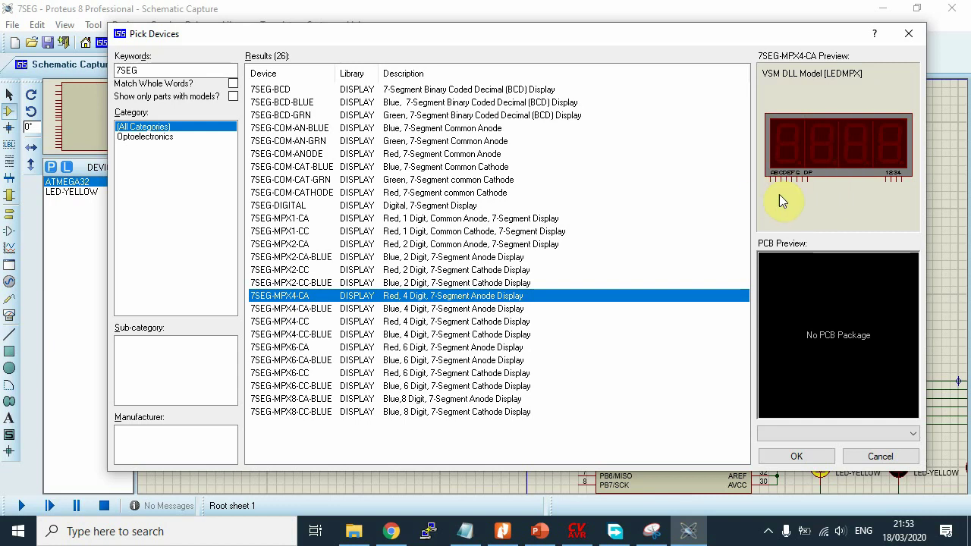
pyautogui.press('Down')
pyautogui.press('Down')
pyautogui.press('Down')
pyautogui.press('Down')
pyautogui.press('Down')
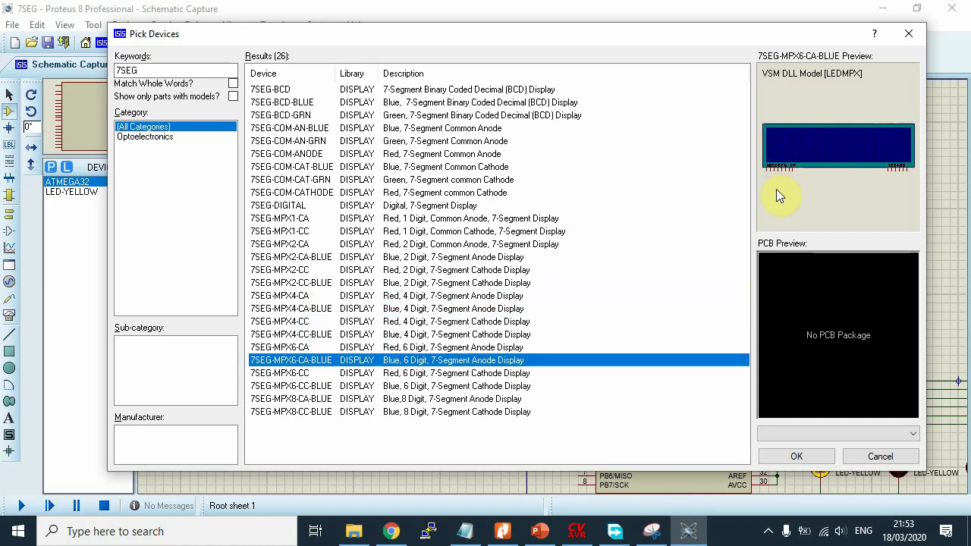
pyautogui.press('Down')
pyautogui.press('Down')
pyautogui.press('Down')
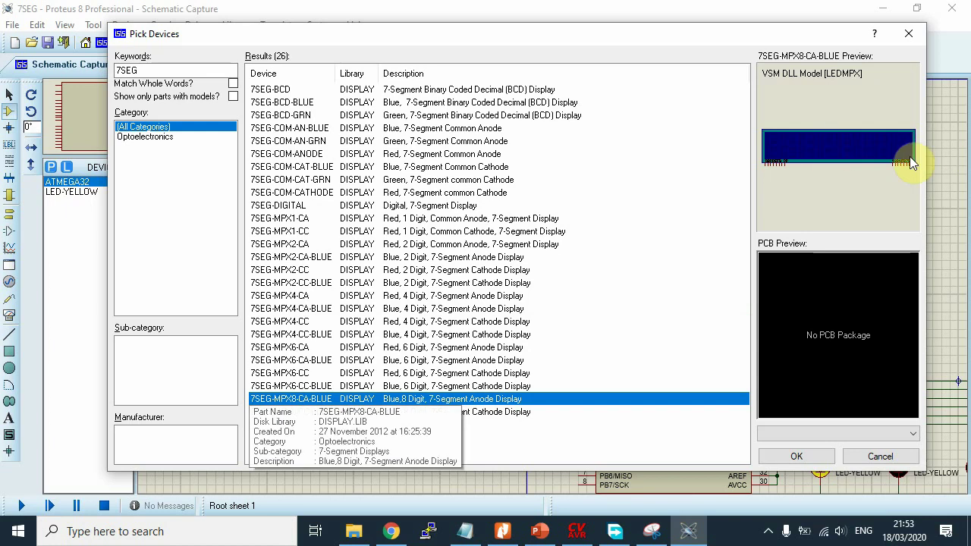
pyautogui.press('Down')
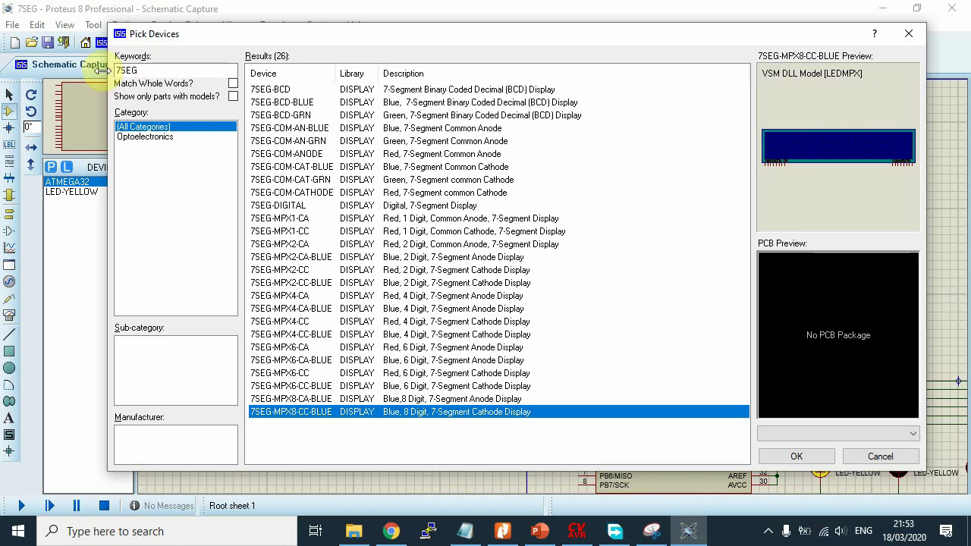
# Search the device library for LED DIS and compare the previews of HDG12864L-4, LM3915 and MATRIX-5X7-BLUE.
pyautogui.doubleClick(151, 72)
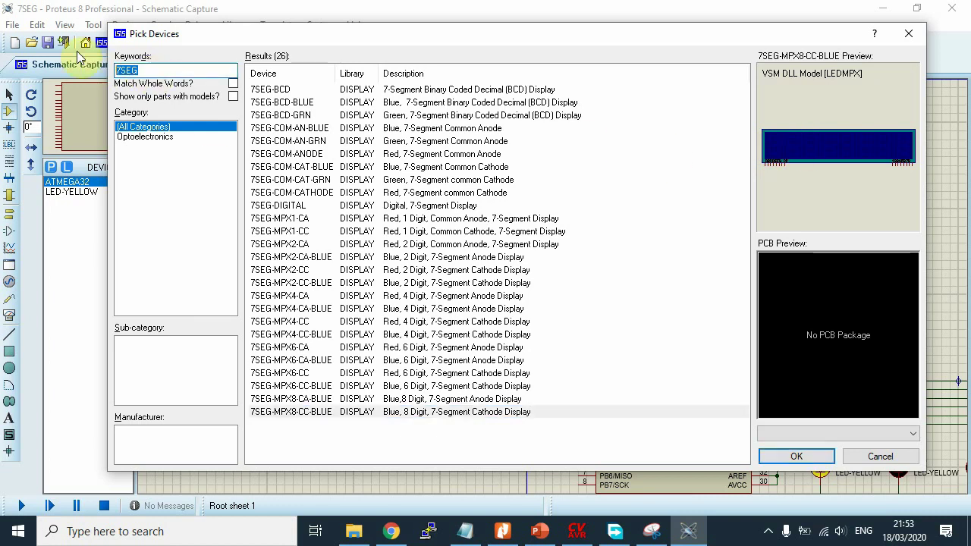
pyautogui.write('LED ')
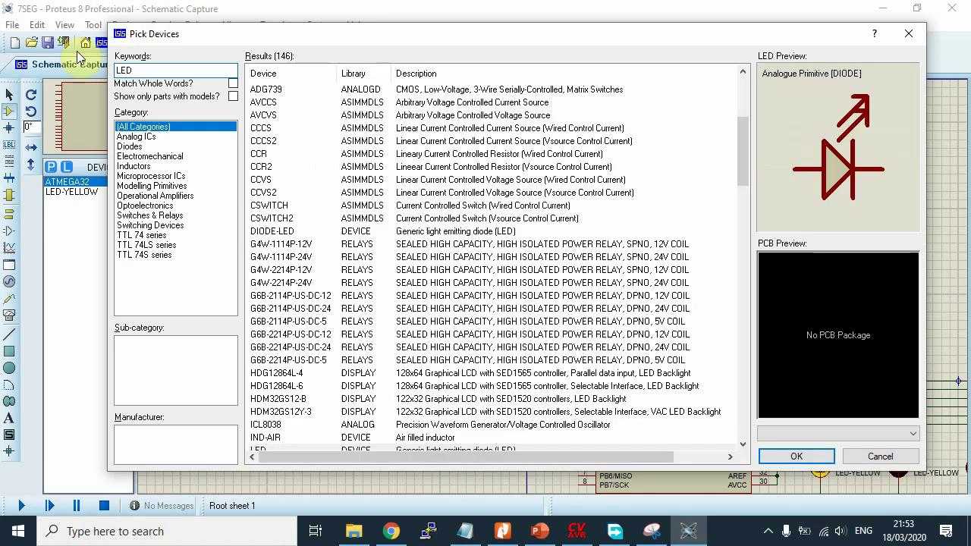
pyautogui.write('DIS')
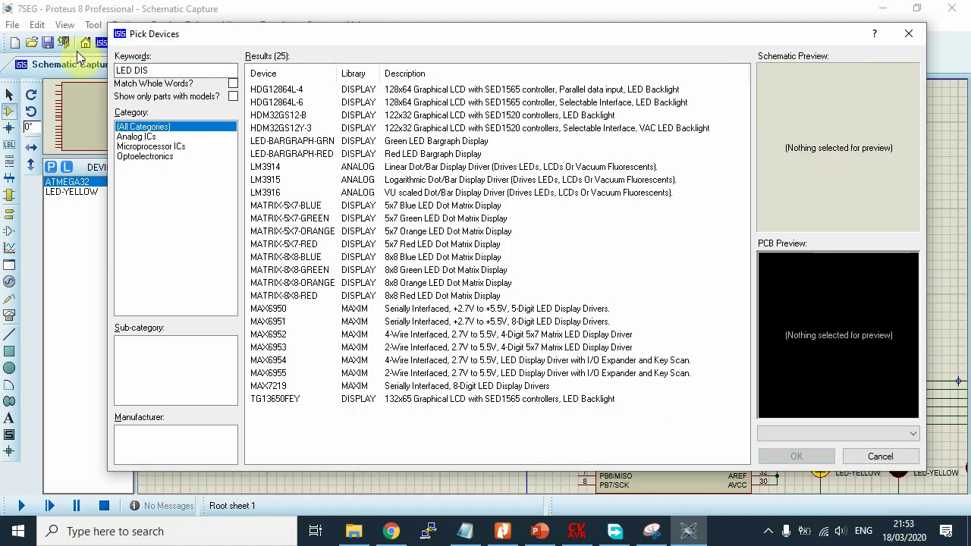
pyautogui.click(277, 90)
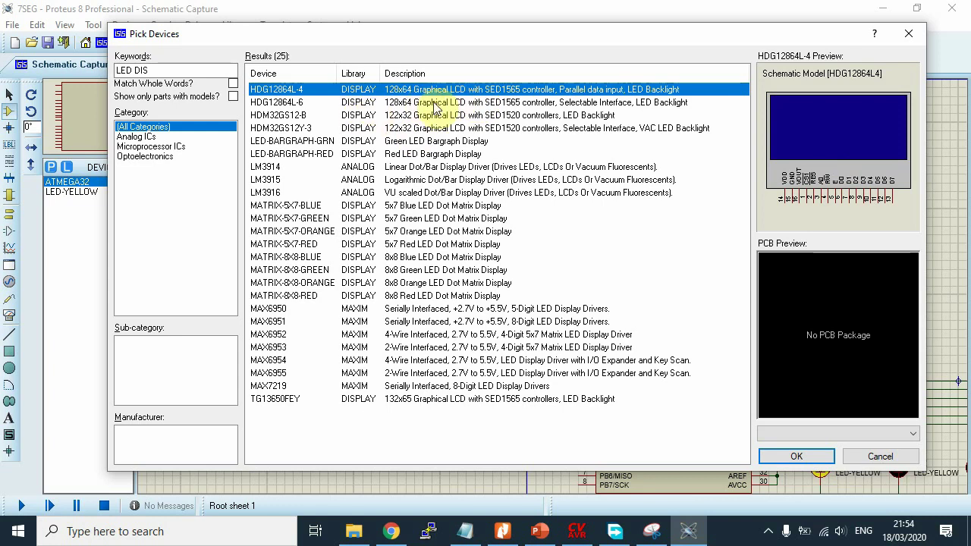
pyautogui.click(277, 142)
pyautogui.click(280, 179)
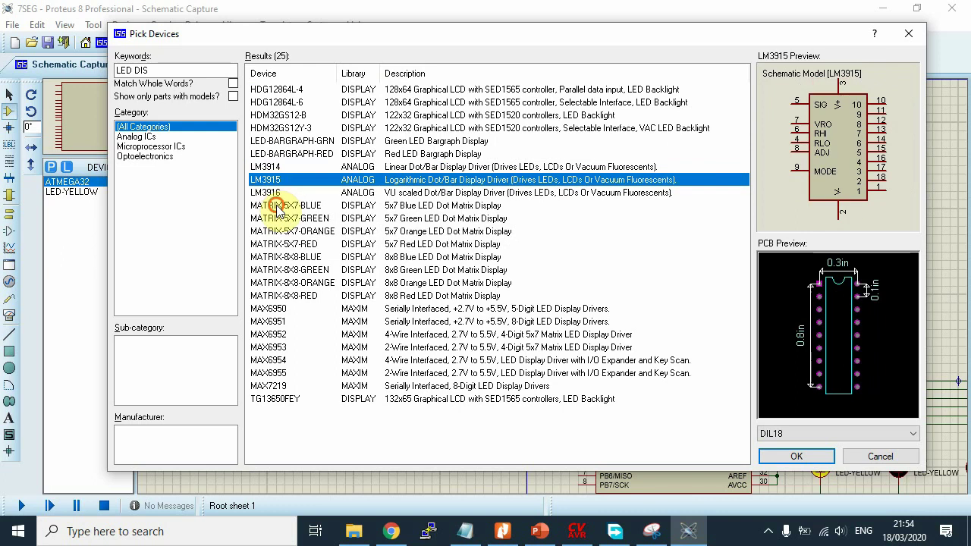
pyautogui.click(282, 205)
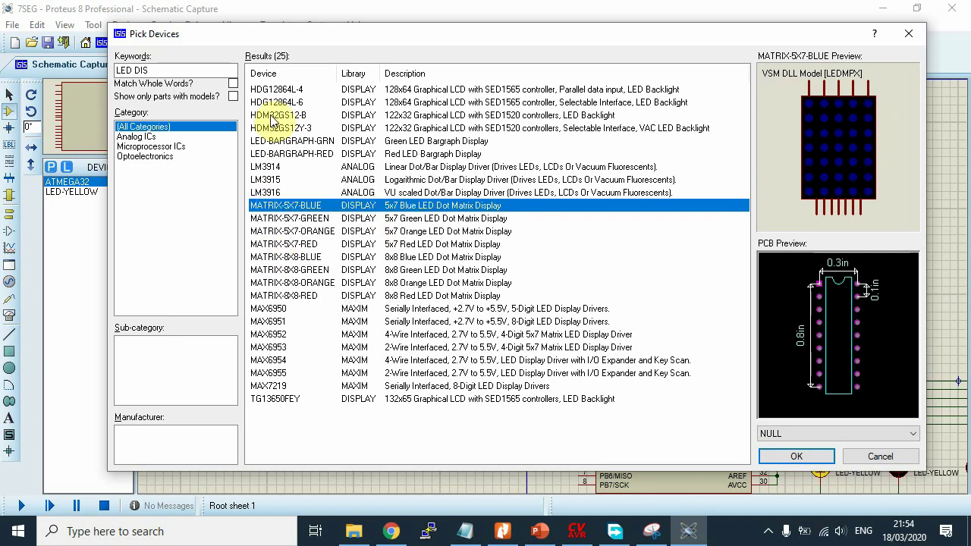
pyautogui.click(278, 90)
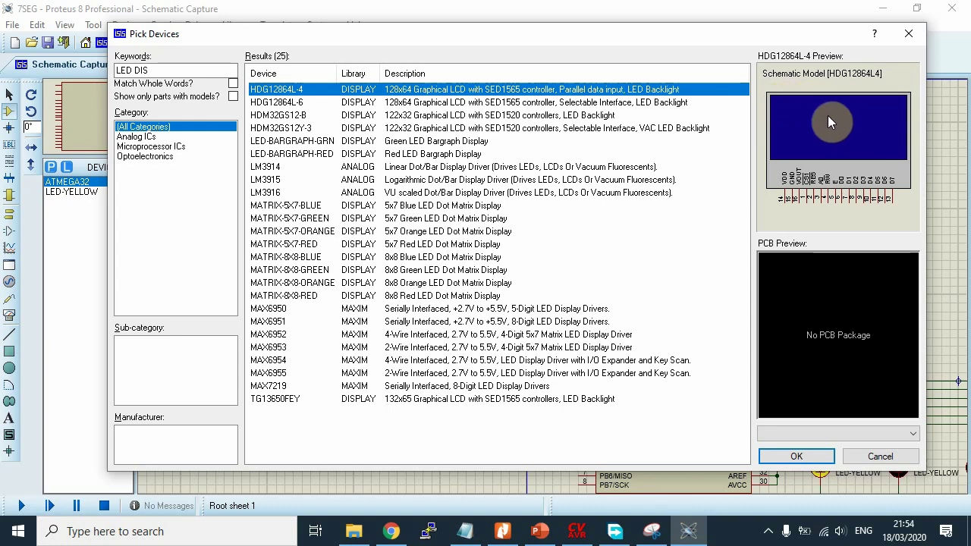
pyautogui.click(294, 208)
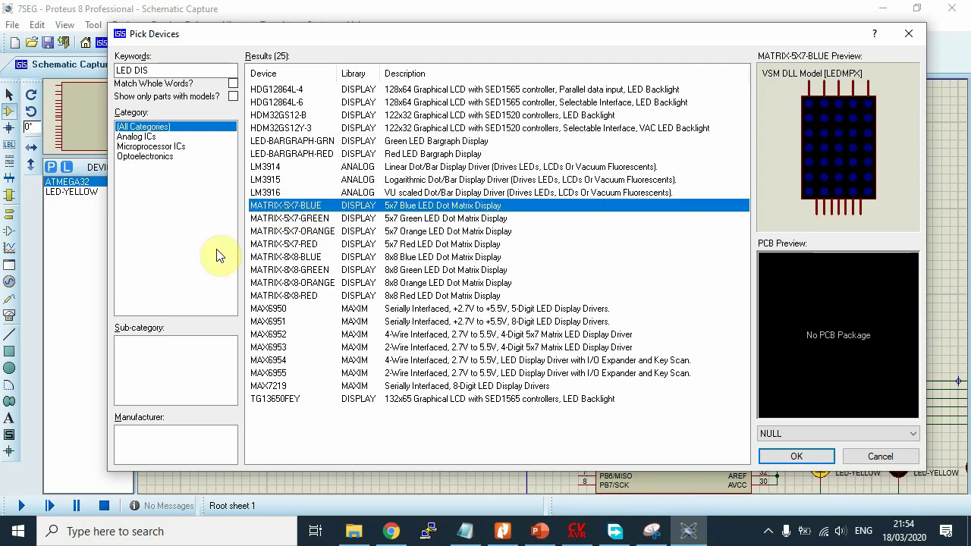
# Search the device library for 7SEG and compare the previews of 7SEG-BCD-GRN and the common-anode displays.
pyautogui.click(164, 70)
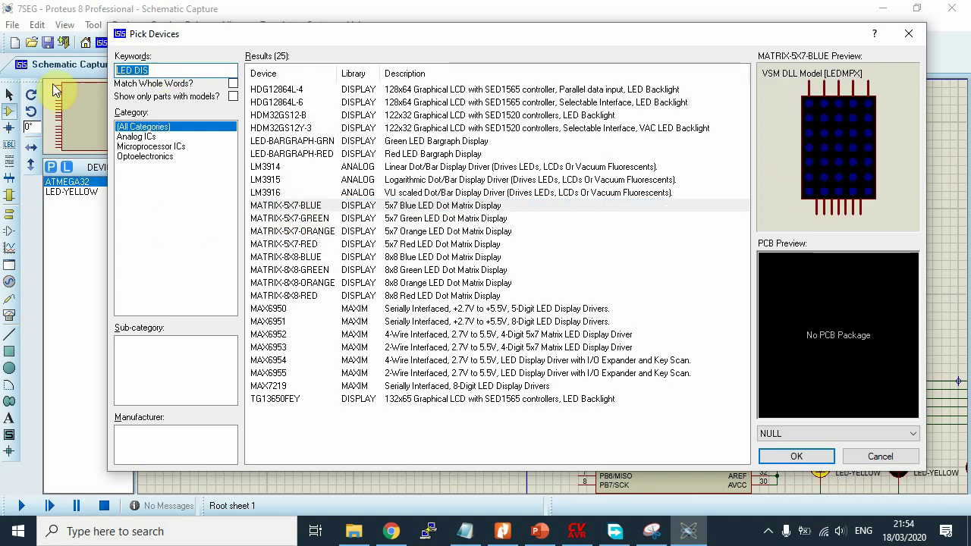
pyautogui.write('7SEG')
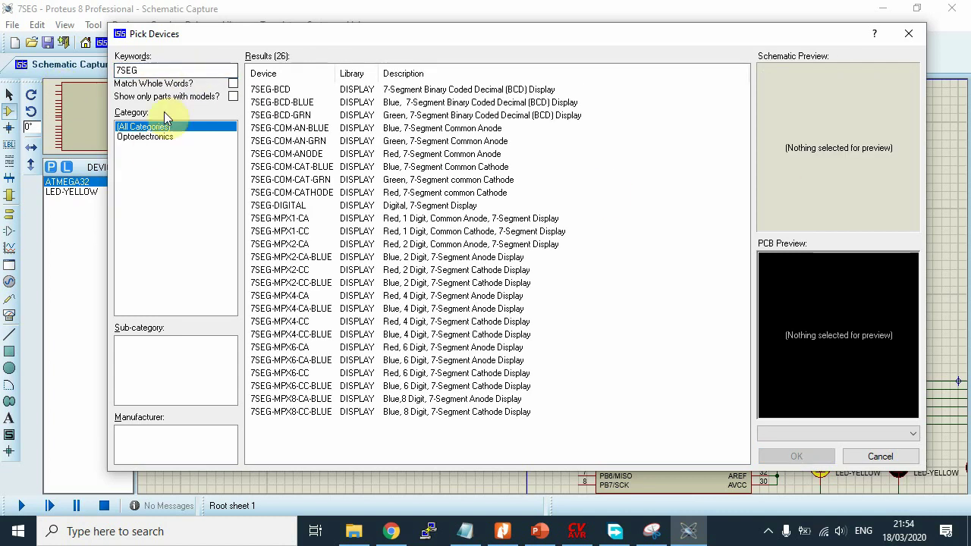
pyautogui.click(285, 127)
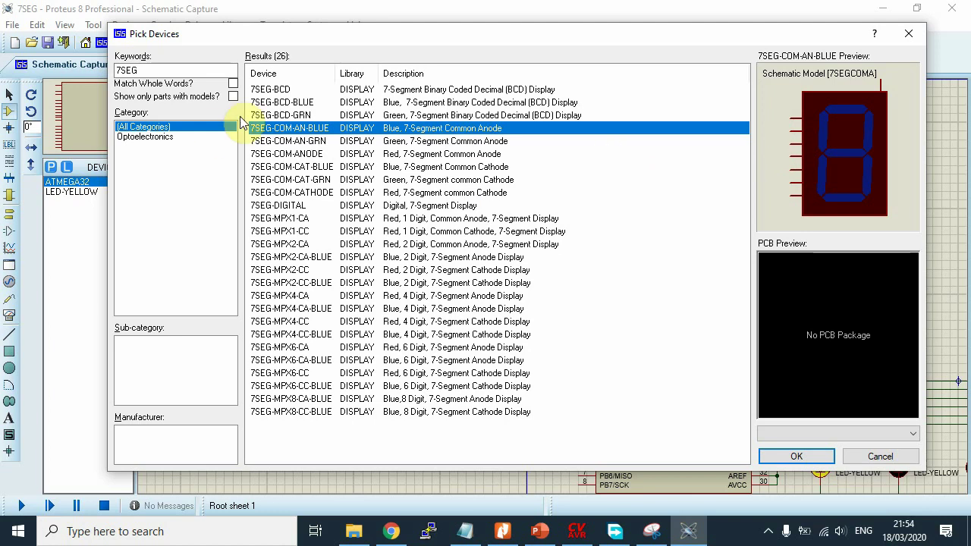
pyautogui.click(296, 115)
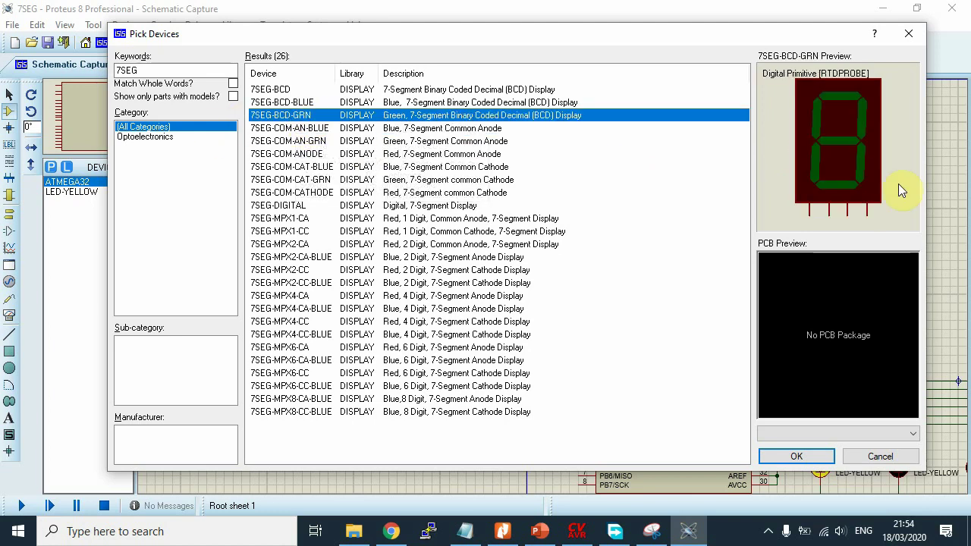
pyautogui.click(319, 141)
pyautogui.click(313, 155)
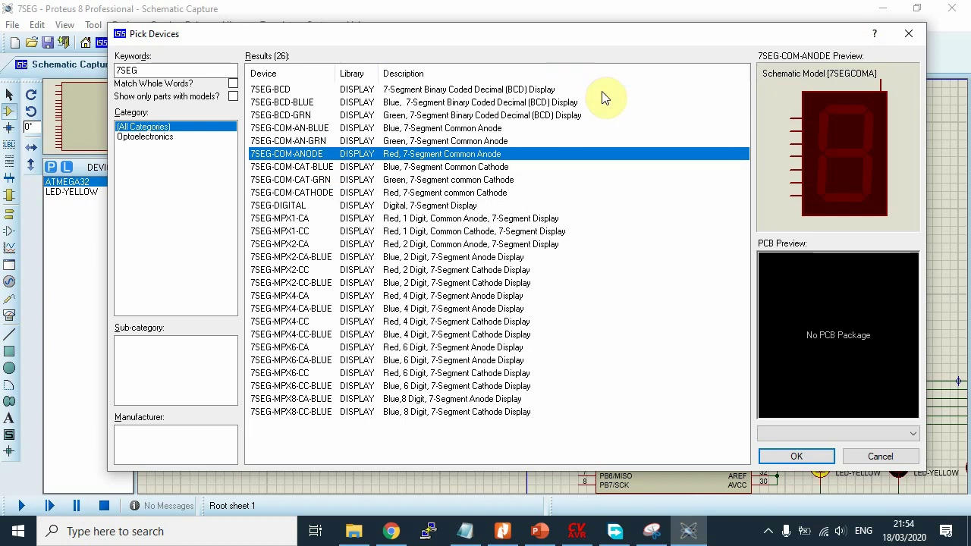
# Add the green common-anode display 7SEG-COM-AN-GRN to the project's device list and close the library.
pyautogui.press('Up')
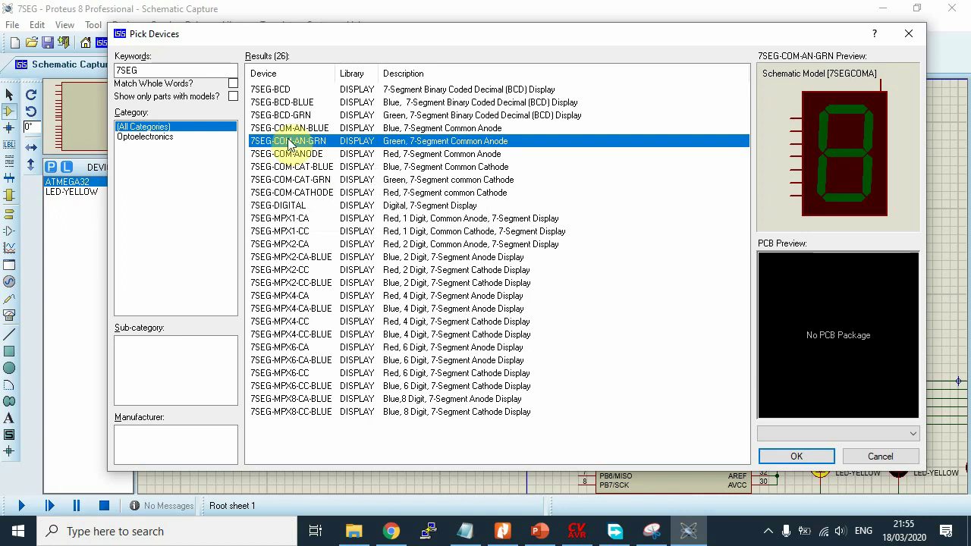
pyautogui.moveTo(281, 149)
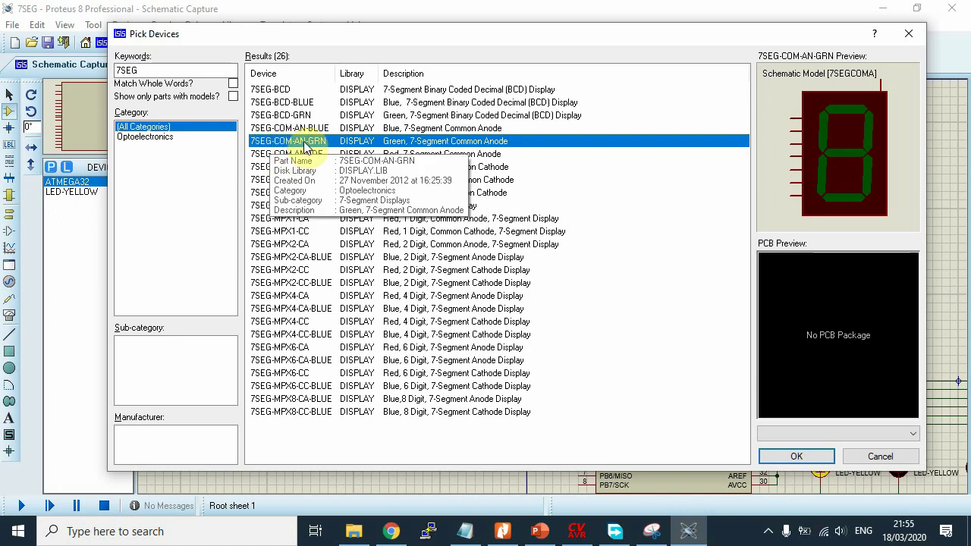
pyautogui.click(908, 33)
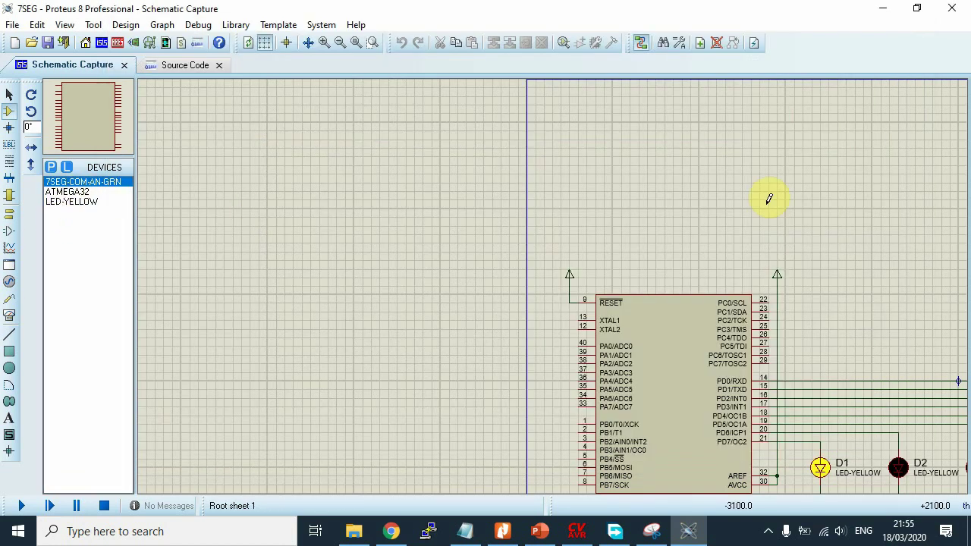
# Place the 7SEG-COM-AN-GRN display on the schematic beside the ATmega32's port C pins, above the port D wires.
pyautogui.moveTo(93, 104); pyautogui.dragTo(89, 111)
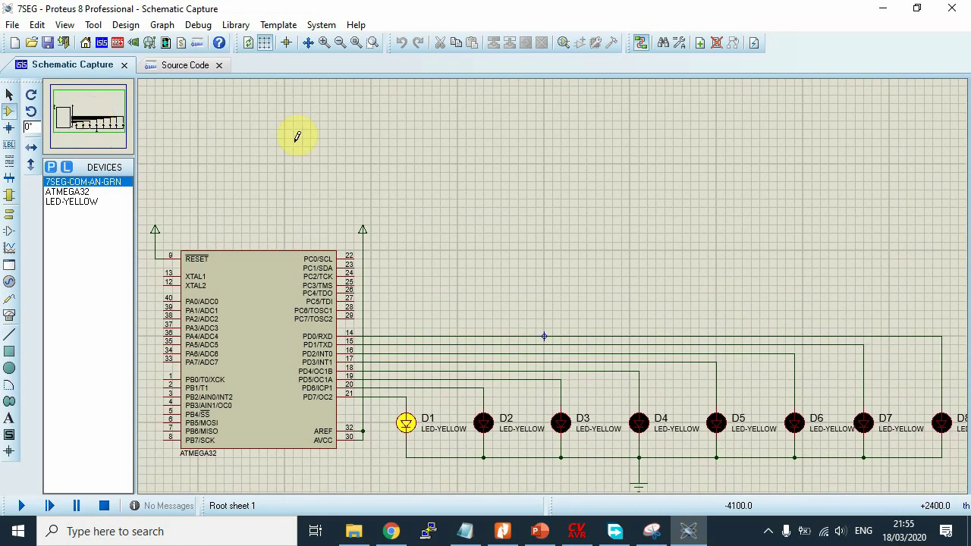
pyautogui.click(508, 190)
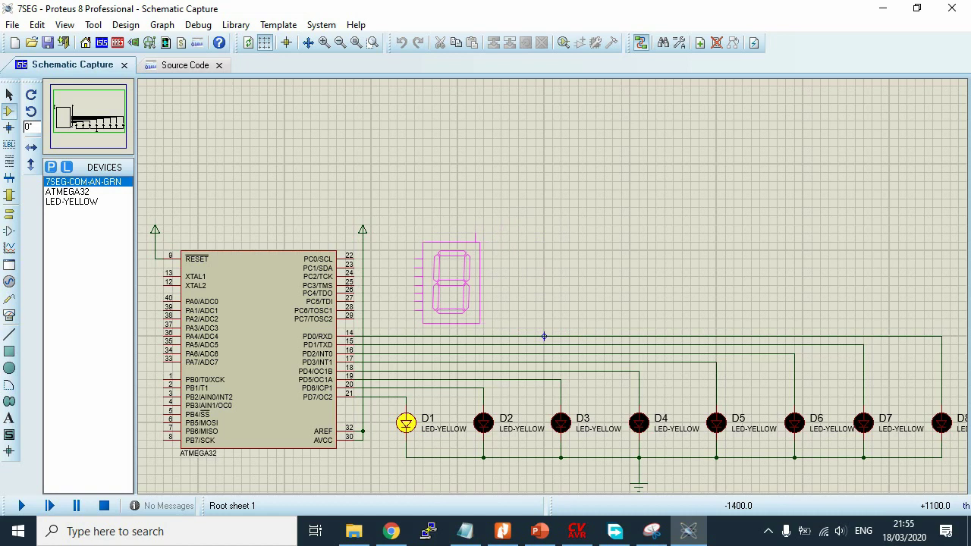
pyautogui.click(433, 256)
pyautogui.scroll(2, 433, 255)
pyautogui.click(599, 261)
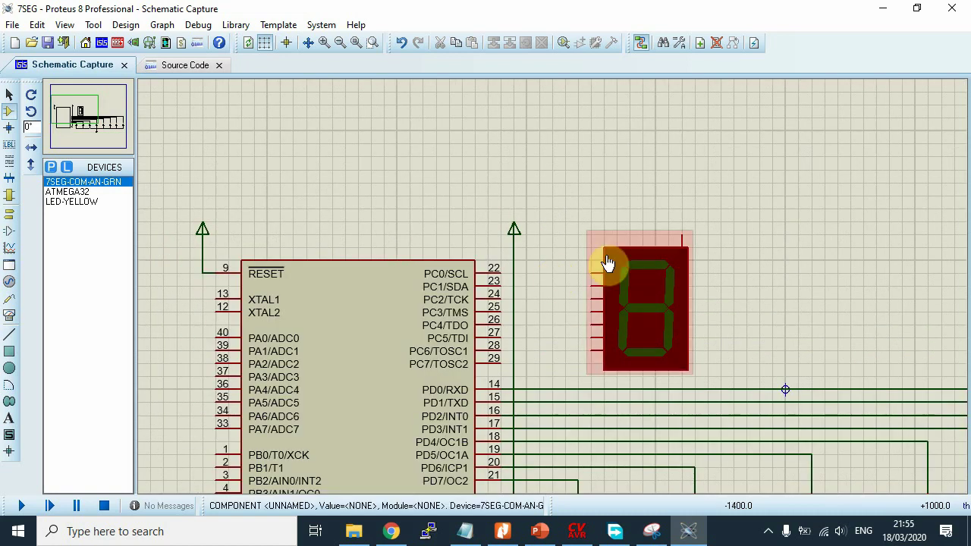
# Move the power terminal above AREF and AVCC higher up and wire the display's common-anode pin to its line.
pyautogui.click(515, 232)
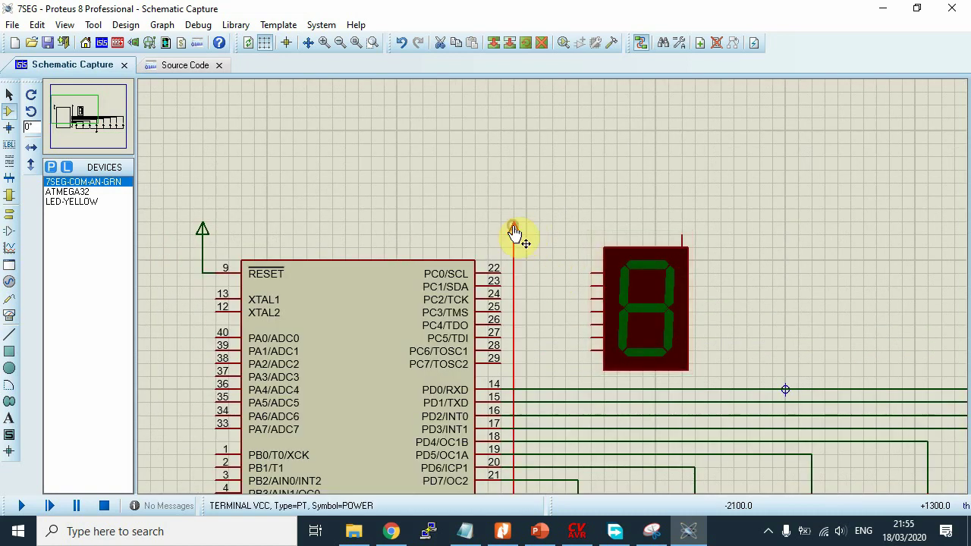
pyautogui.moveTo(515, 231); pyautogui.dragTo(514, 163)
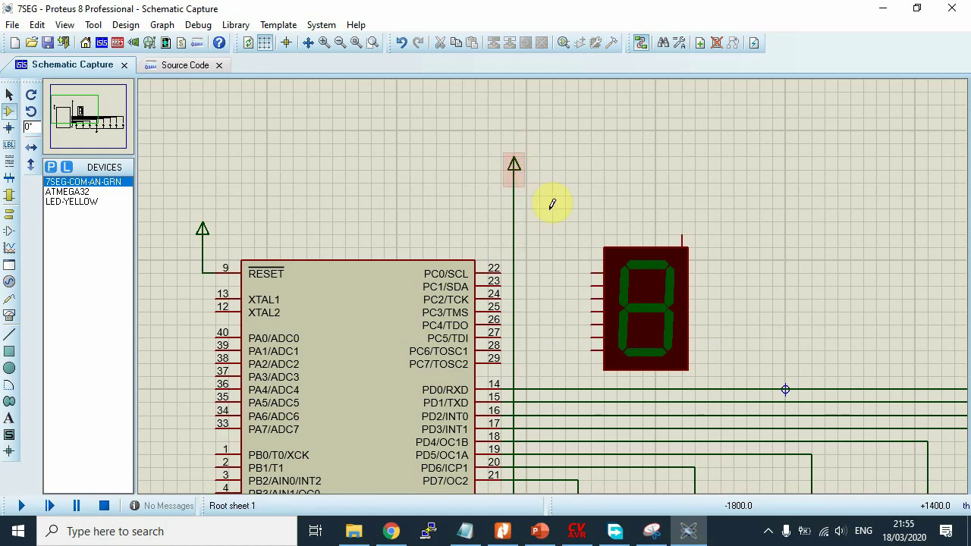
pyautogui.click(683, 235)
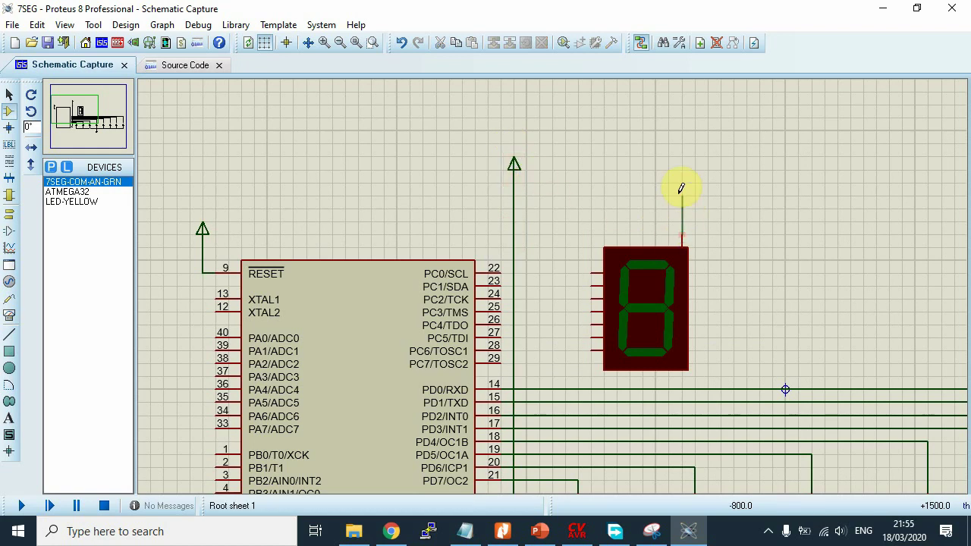
pyautogui.click(514, 196)
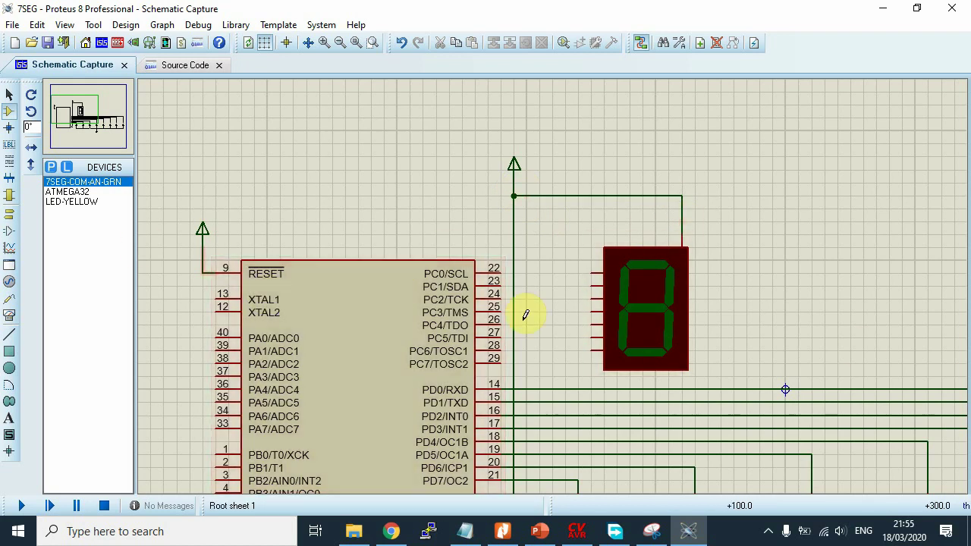
# Wire the ATmega32 pins PC0, PC1, PC2 and PC3 straight across to the display's A, B, C and D segment pins.
pyautogui.click(504, 273)
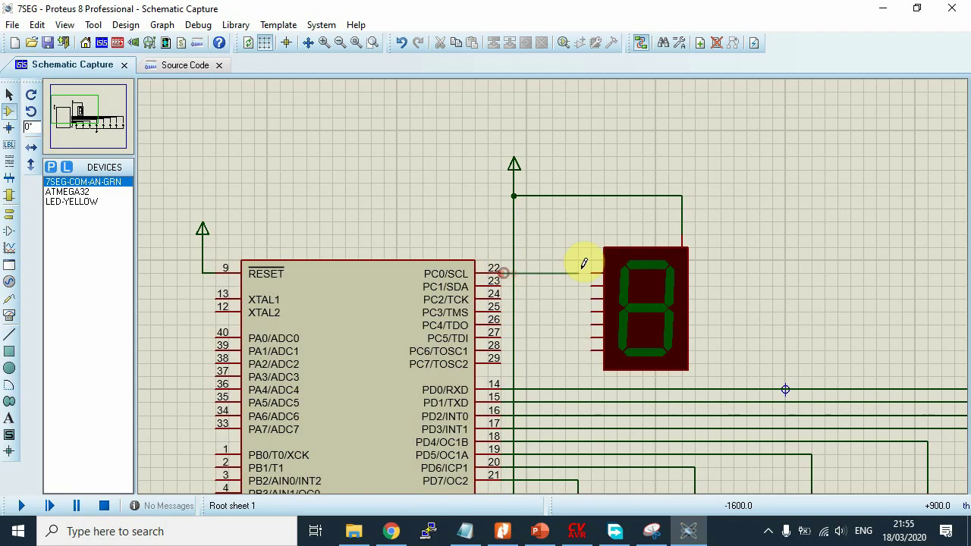
pyautogui.click(591, 273)
pyautogui.click(592, 285)
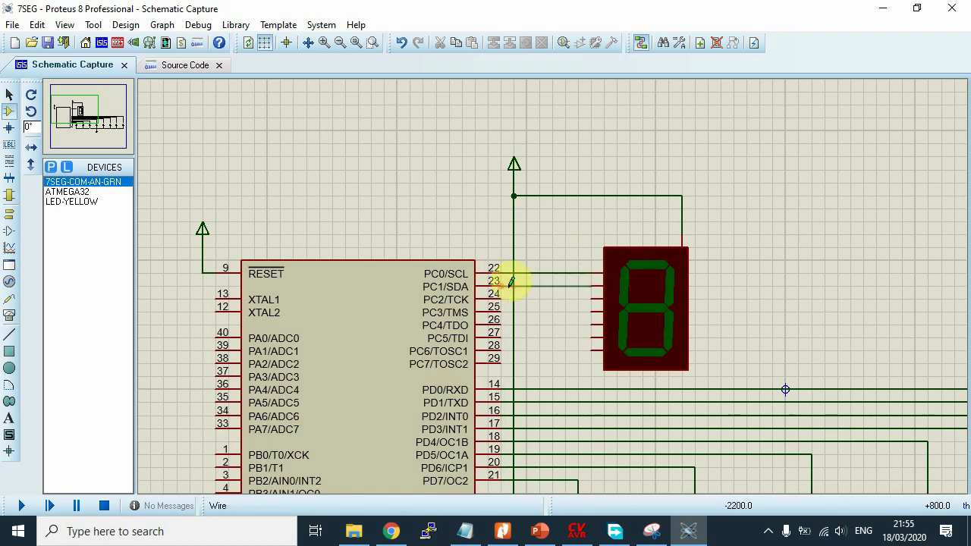
pyautogui.click(502, 285)
pyautogui.click(504, 299)
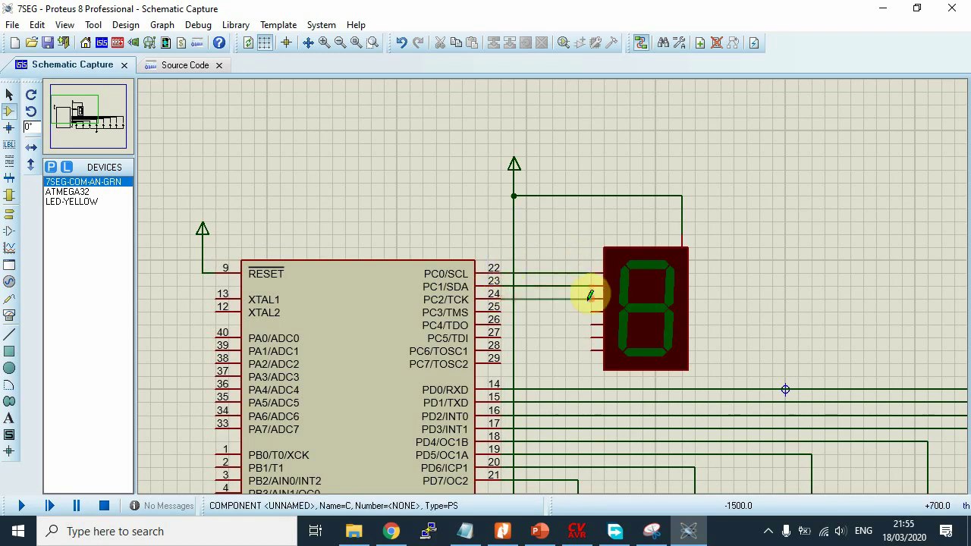
pyautogui.click(591, 298)
pyautogui.click(503, 311)
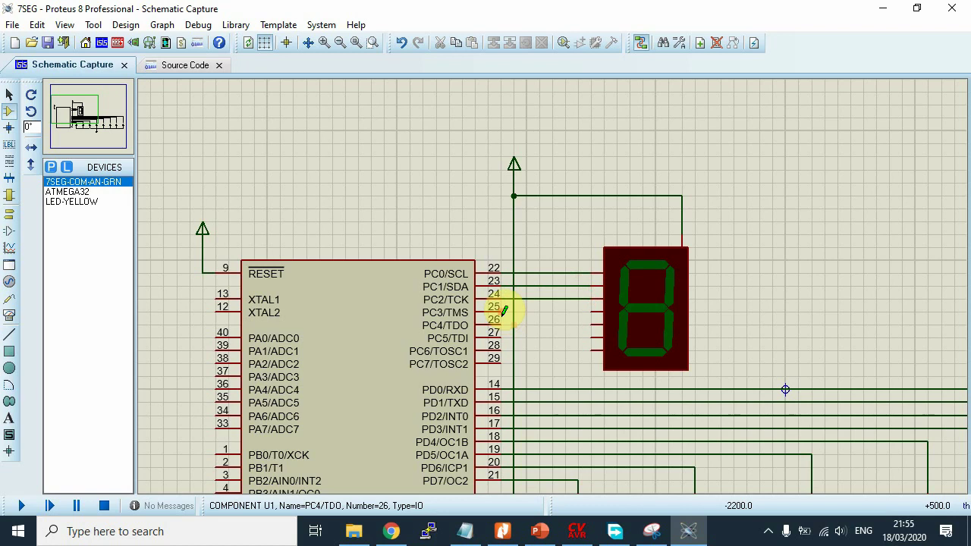
pyautogui.click(592, 311)
# Wire the display's E, F and G segment pins to PC4, PC5 and PC6 of the ATmega32.
pyautogui.click(592, 324)
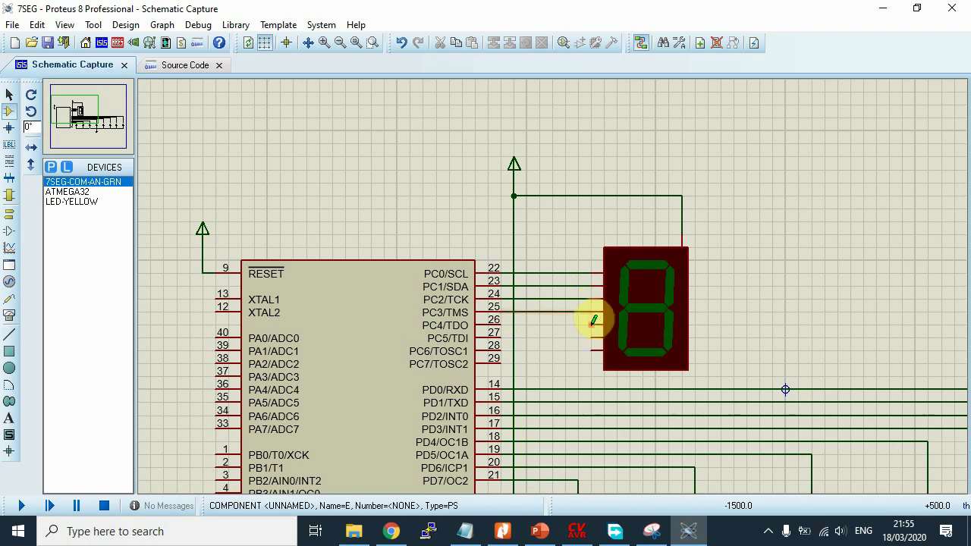
pyautogui.click(503, 320)
pyautogui.click(503, 337)
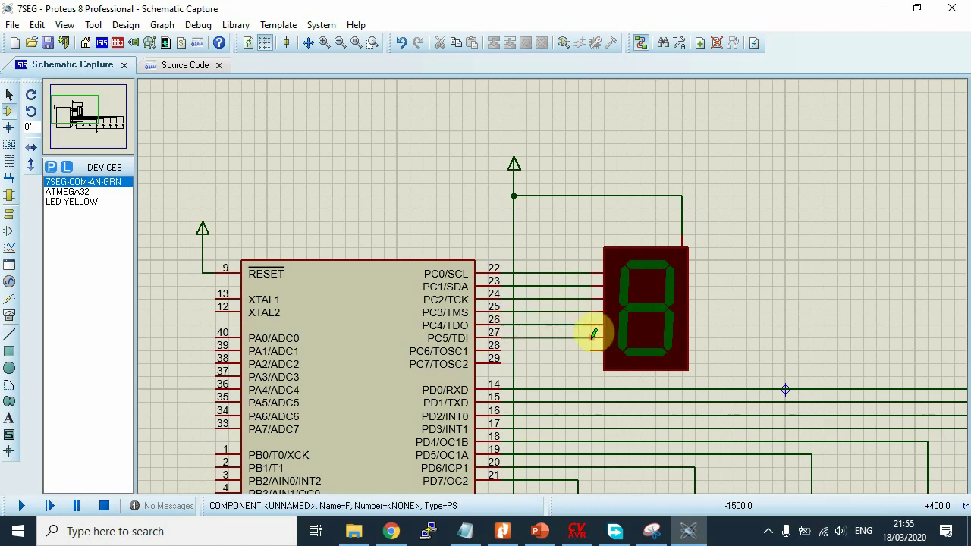
pyautogui.click(592, 337)
pyautogui.click(592, 349)
pyautogui.click(503, 350)
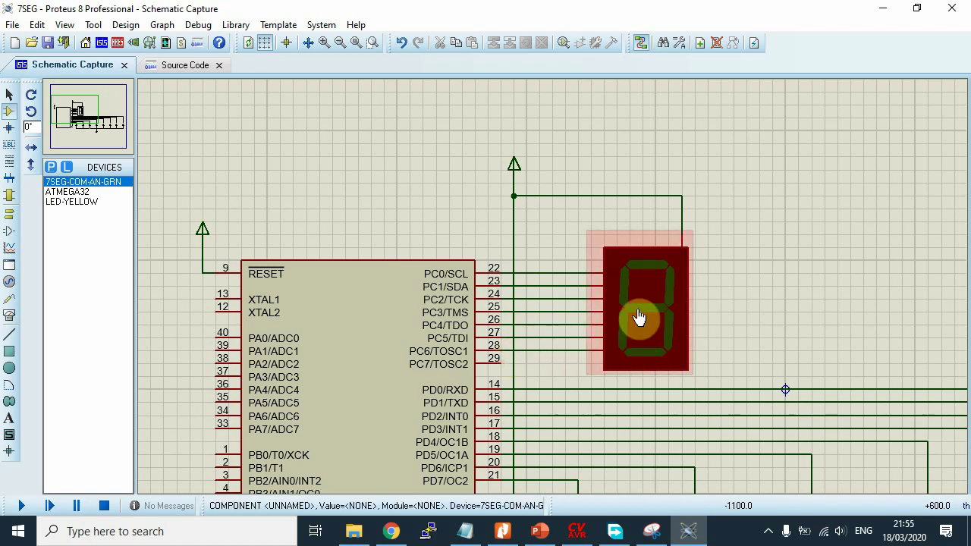
# Run the simulation and examine how the 7-segment display and the LEDs on port D behave.
pyautogui.scroll(-1, 615, 311)
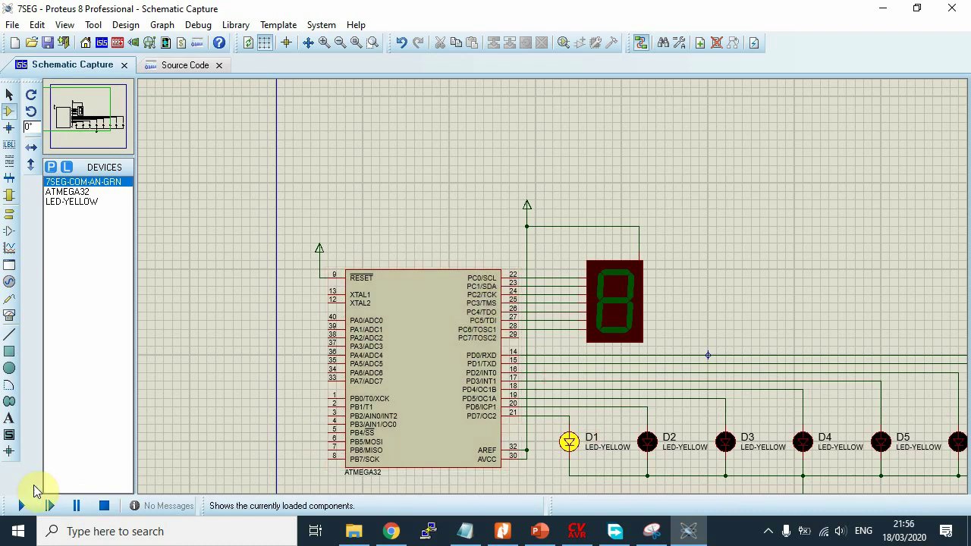
pyautogui.click(21, 505)
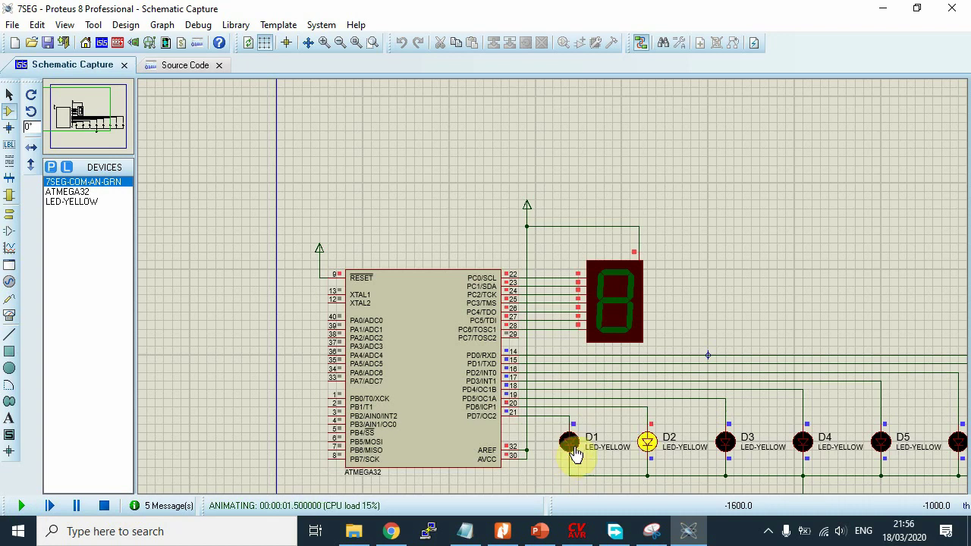
pyautogui.scroll(-1, 546, 401)
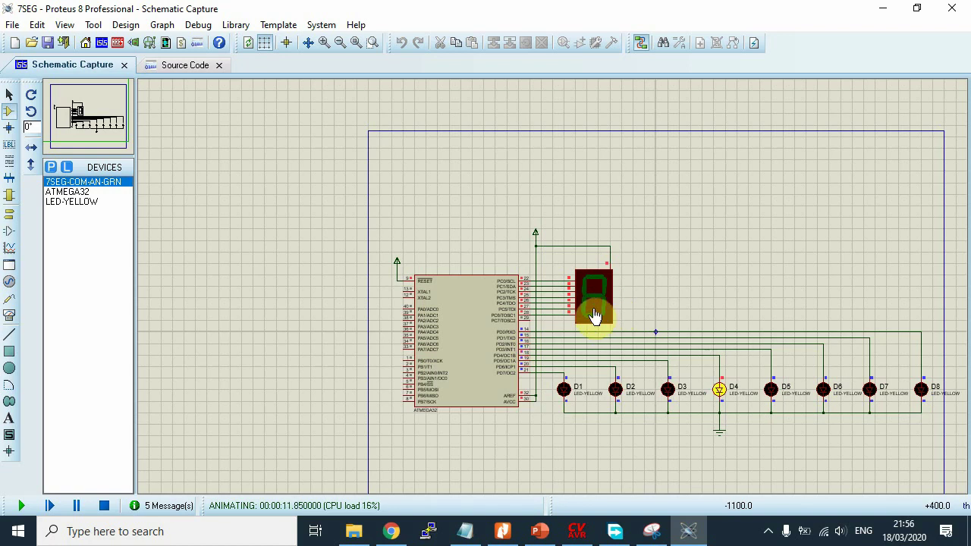
pyautogui.scroll(1, 599, 310)
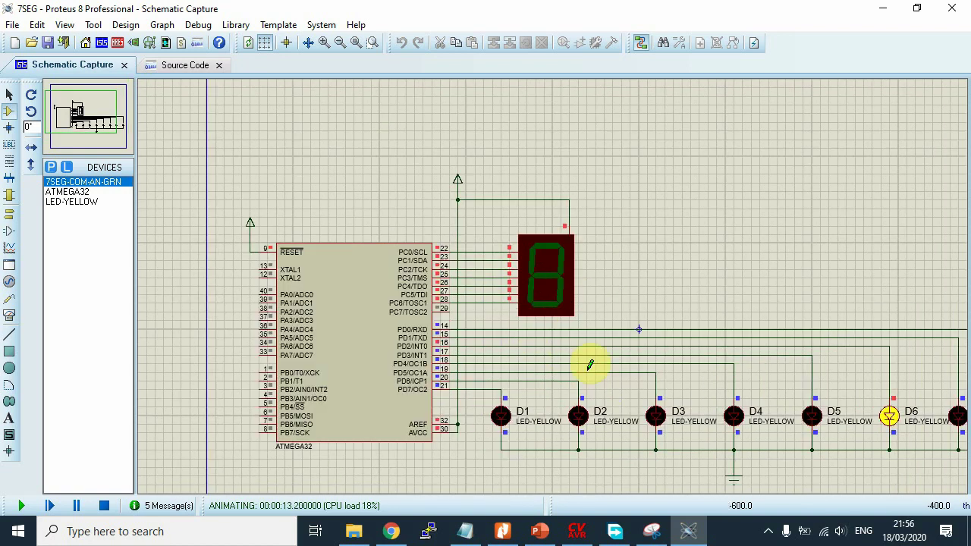
pyautogui.scroll(1, 584, 328)
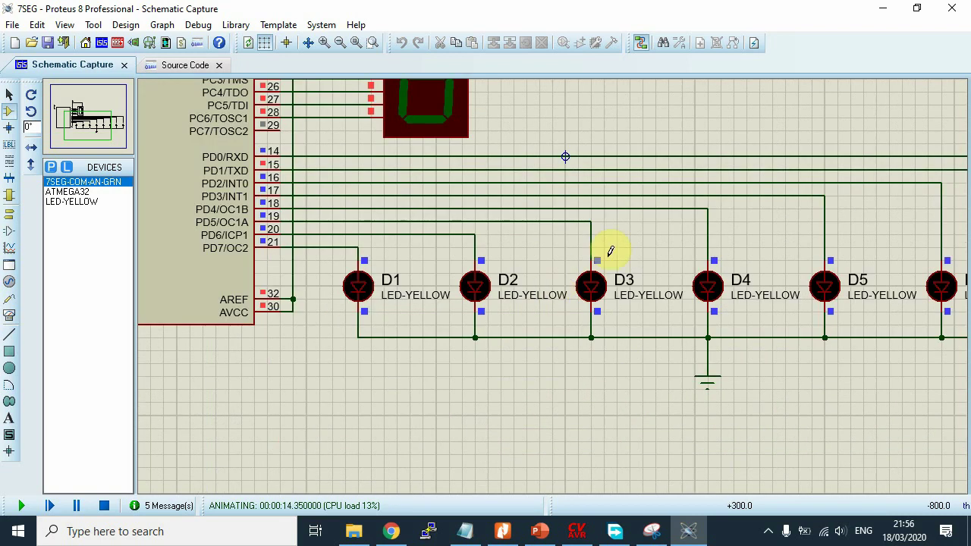
pyautogui.scroll(-1, 614, 258)
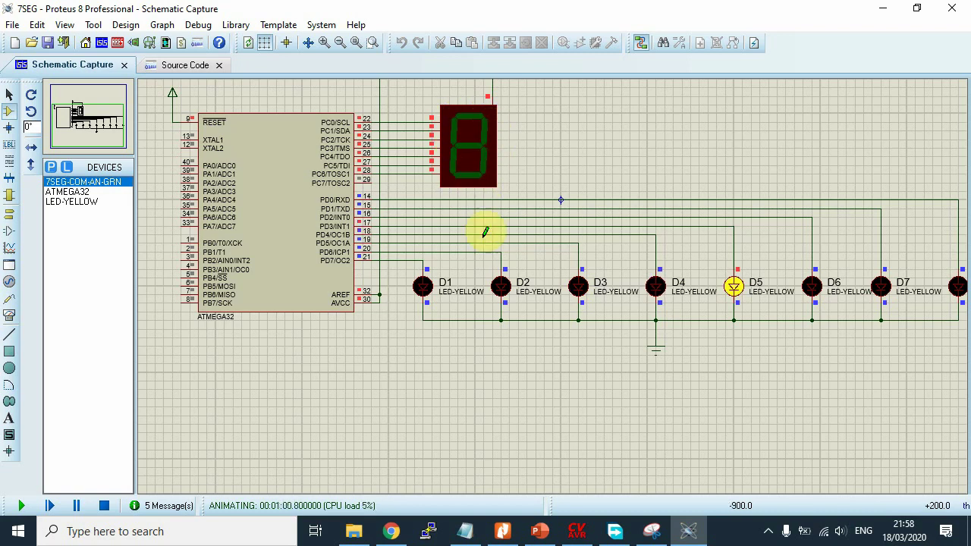
# Review the KONSEP 7-SEGMENT slide in PowerPoint, and switch to the Snipping Tool capture of the labelled segment diagram.
pyautogui.click(508, 539)
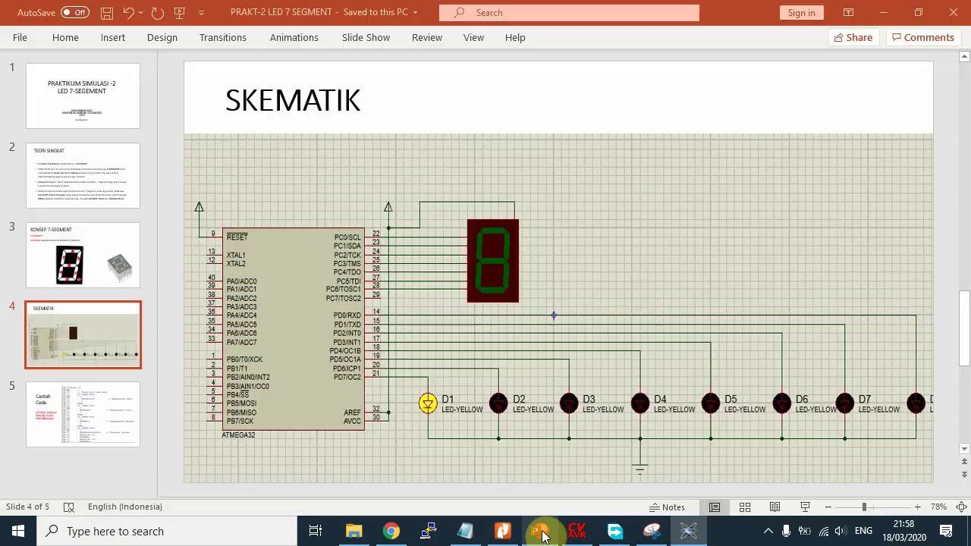
pyautogui.scroll(2, 450, 275)
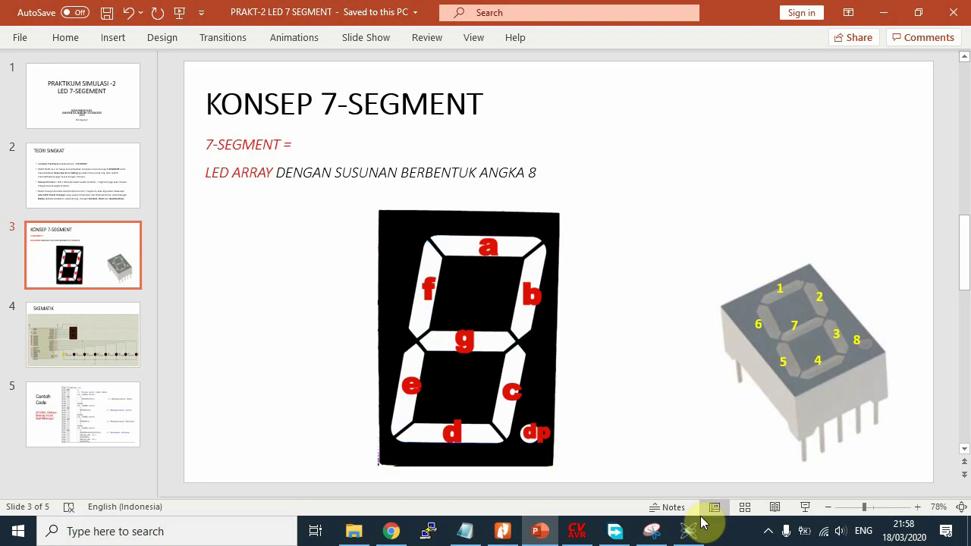
pyautogui.click(652, 529)
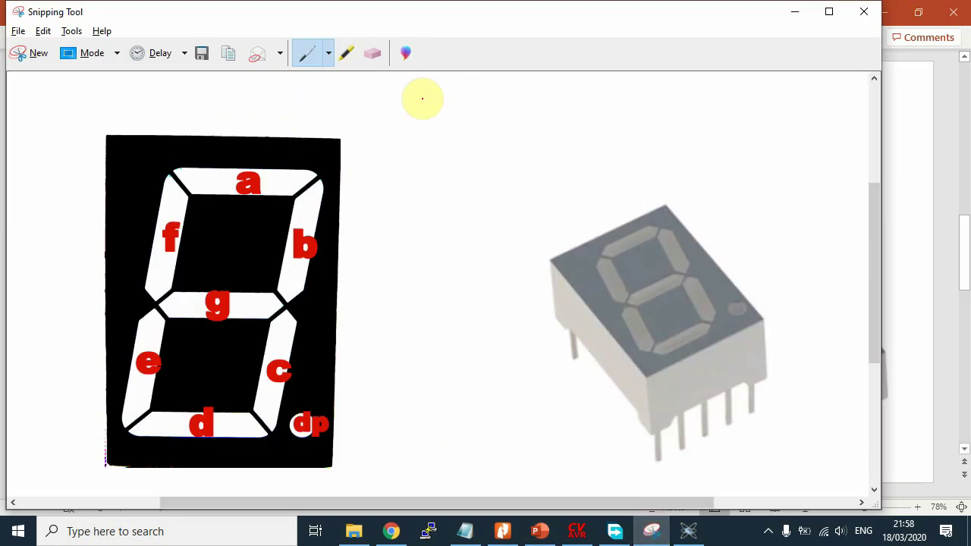
# Draw a large digit 2 with the pen beside the segment diagram and make short marks next to segments a, b, c and d.
pyautogui.moveTo(412, 90)
pyautogui.mouseDown()
pyautogui.moveTo(465, 104)
pyautogui.moveTo(471, 143)
pyautogui.moveTo(418, 150)
pyautogui.moveTo(424, 186)
pyautogui.moveTo(483, 188)
pyautogui.mouseUp()
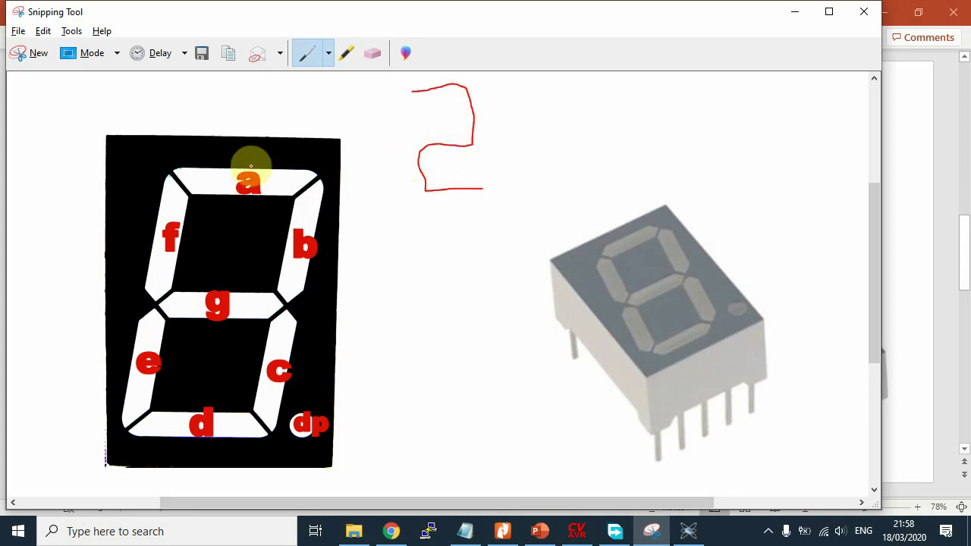
pyautogui.moveTo(258, 137); pyautogui.dragTo(262, 154)
pyautogui.moveTo(343, 230); pyautogui.dragTo(345, 274)
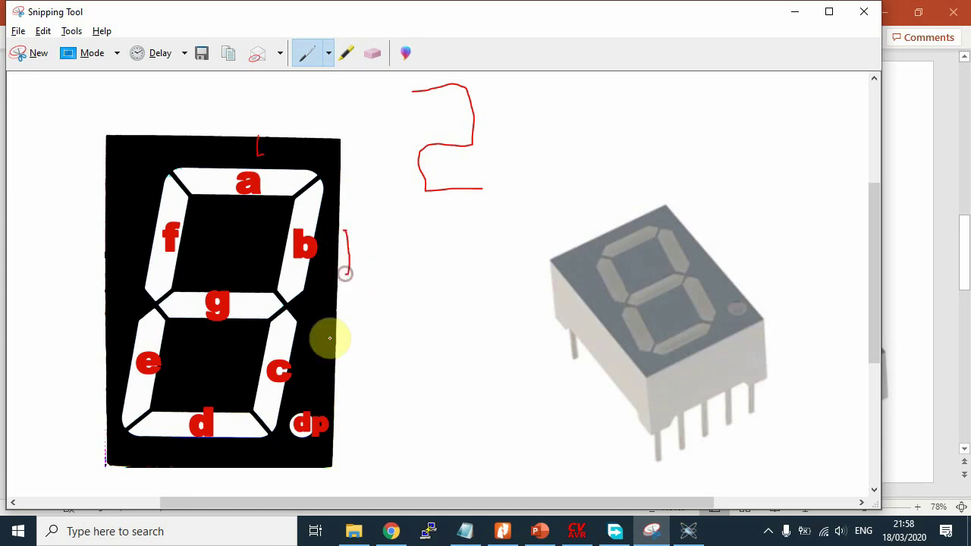
pyautogui.moveTo(323, 349); pyautogui.dragTo(322, 381)
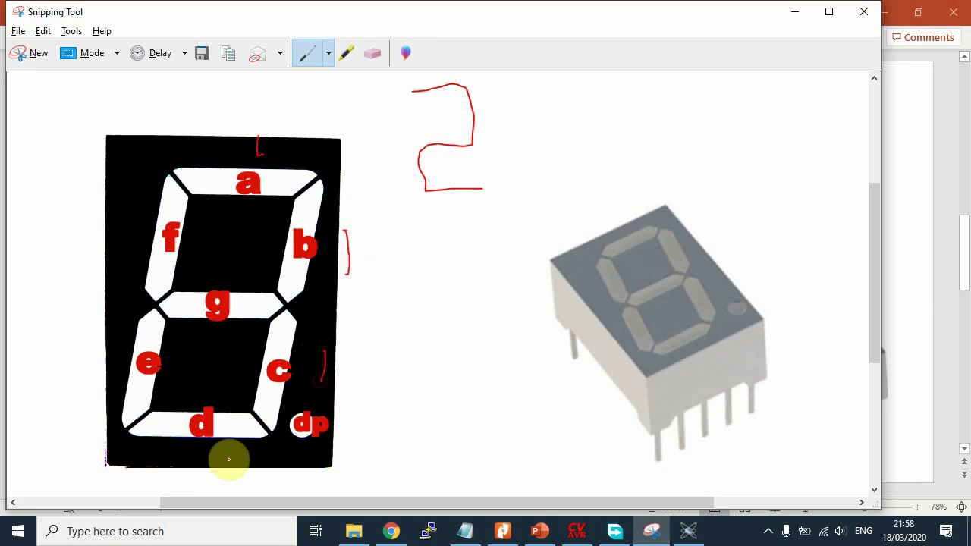
pyautogui.moveTo(199, 458); pyautogui.dragTo(188, 478)
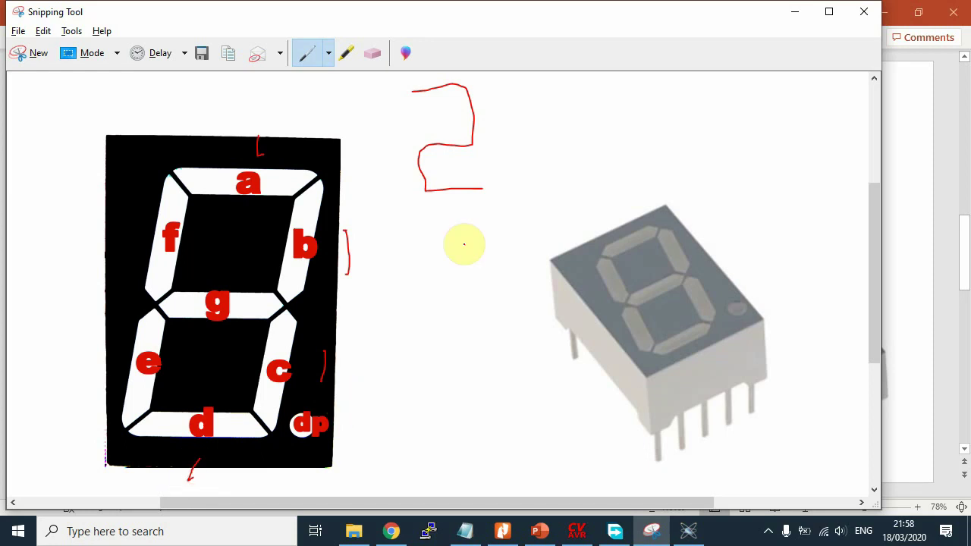
# Annotate each segment's value for the digit 2: 1 at a, b, d, e and g, and 0 at c, f and dp.
pyautogui.moveTo(276, 144)
pyautogui.mouseDown()
pyautogui.moveTo(258, 126)
pyautogui.moveTo(258, 151)
pyautogui.moveTo(262, 134)
pyautogui.mouseUp()
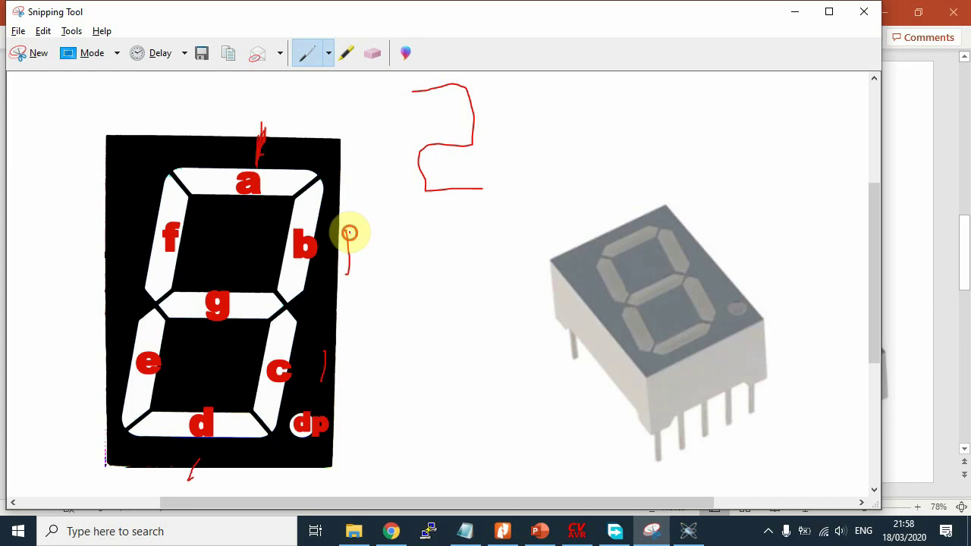
pyautogui.moveTo(347, 230); pyautogui.dragTo(348, 276)
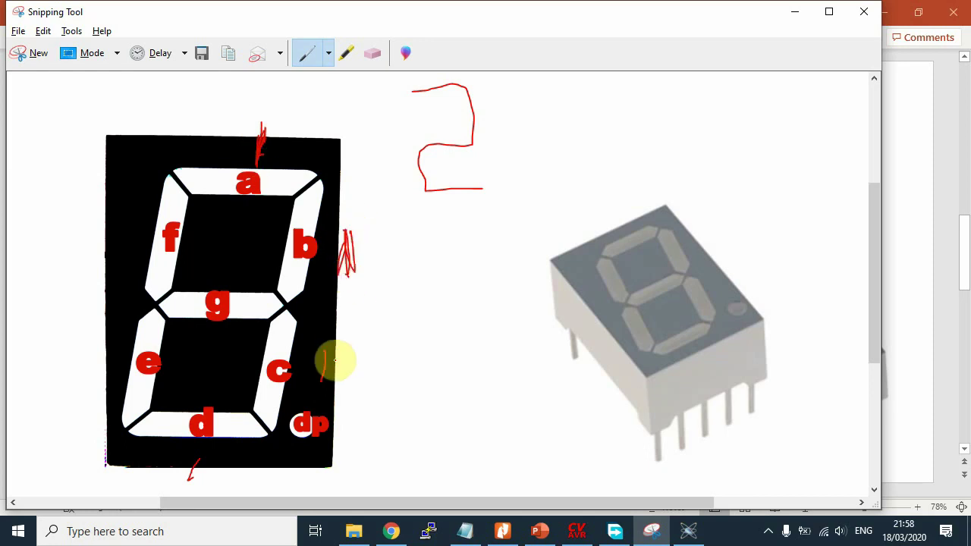
pyautogui.moveTo(326, 351)
pyautogui.mouseDown()
pyautogui.moveTo(343, 372)
pyautogui.moveTo(334, 349)
pyautogui.moveTo(354, 362)
pyautogui.moveTo(341, 346)
pyautogui.mouseUp()
pyautogui.moveTo(195, 464)
pyautogui.mouseDown()
pyautogui.moveTo(197, 451)
pyautogui.moveTo(190, 484)
pyautogui.mouseUp()
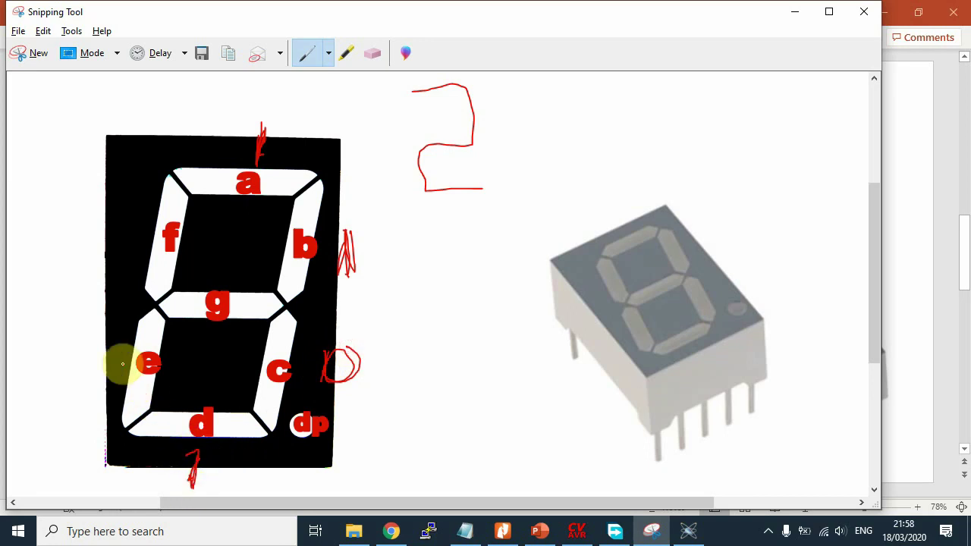
pyautogui.moveTo(110, 338); pyautogui.dragTo(115, 375)
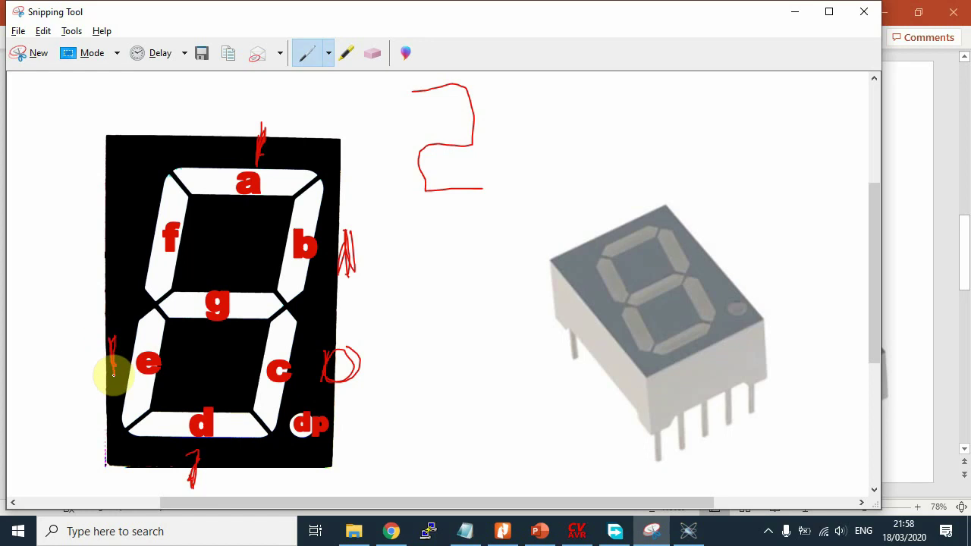
pyautogui.moveTo(132, 230)
pyautogui.mouseDown()
pyautogui.moveTo(122, 237)
pyautogui.moveTo(131, 226)
pyautogui.moveTo(139, 238)
pyautogui.mouseUp()
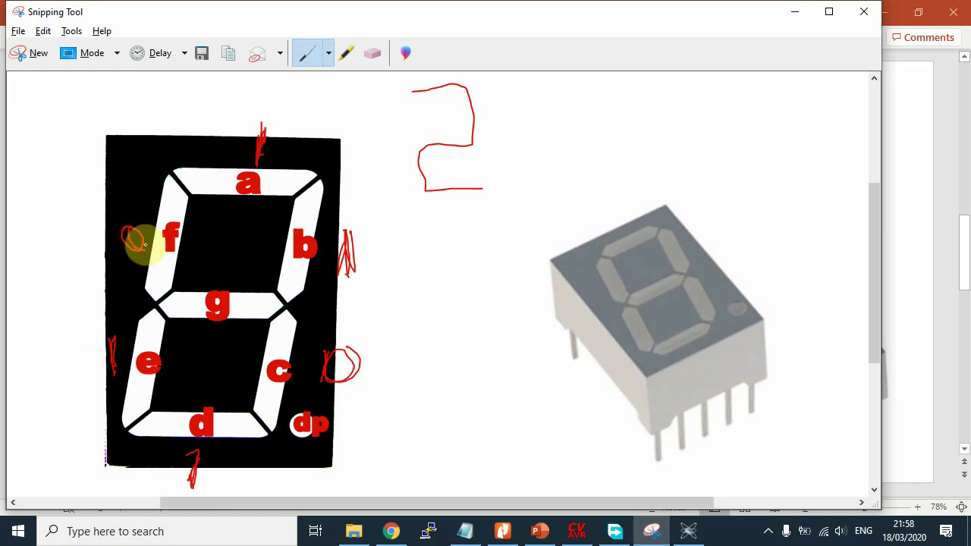
pyautogui.moveTo(227, 266); pyautogui.dragTo(227, 280)
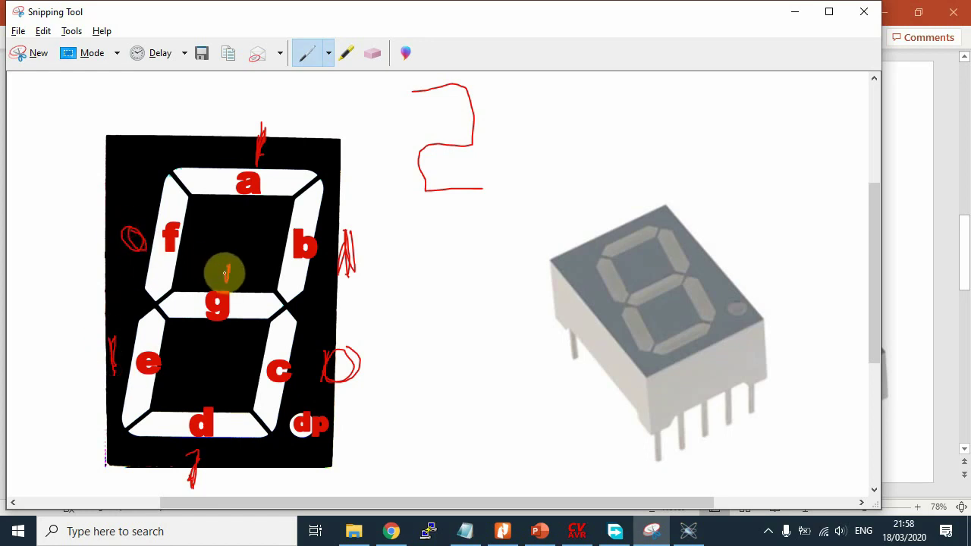
pyautogui.moveTo(307, 459)
pyautogui.mouseDown()
pyautogui.moveTo(308, 481)
pyautogui.moveTo(296, 450)
pyautogui.moveTo(313, 444)
pyautogui.mouseUp()
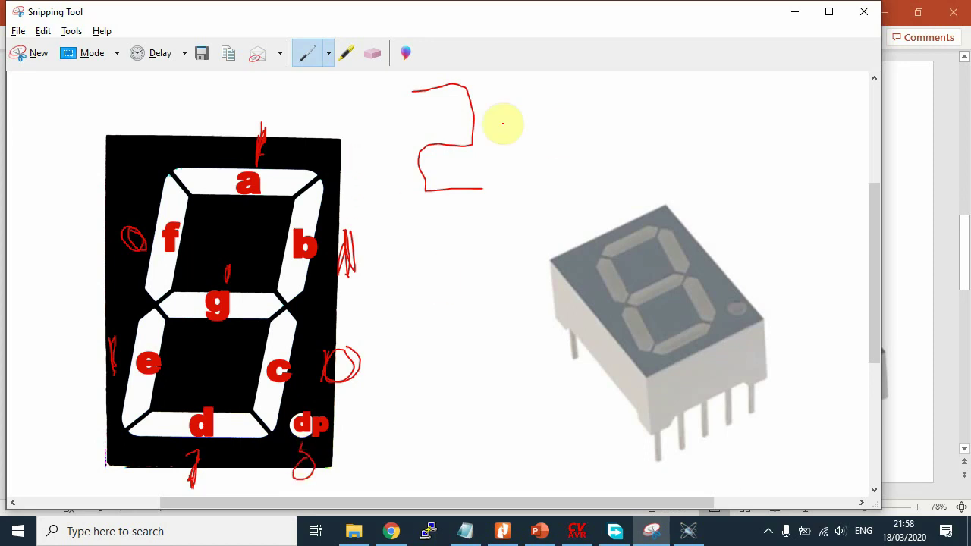
# Write an equals sign after the drawn 2, followed by the segment bits 1101101.
pyautogui.moveTo(515, 128); pyautogui.dragTo(558, 150)
pyautogui.moveTo(624, 98); pyautogui.dragTo(623, 154)
pyautogui.moveTo(685, 102); pyautogui.dragTo(689, 161)
pyautogui.moveTo(733, 114)
pyautogui.mouseDown()
pyautogui.moveTo(740, 156)
pyautogui.moveTo(734, 118)
pyautogui.mouseUp()
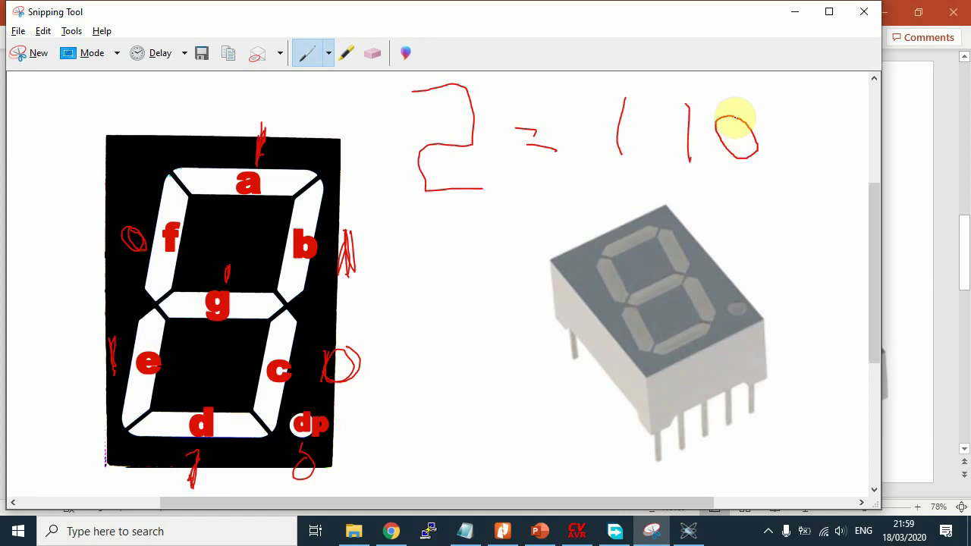
pyautogui.moveTo(774, 114); pyautogui.dragTo(800, 181)
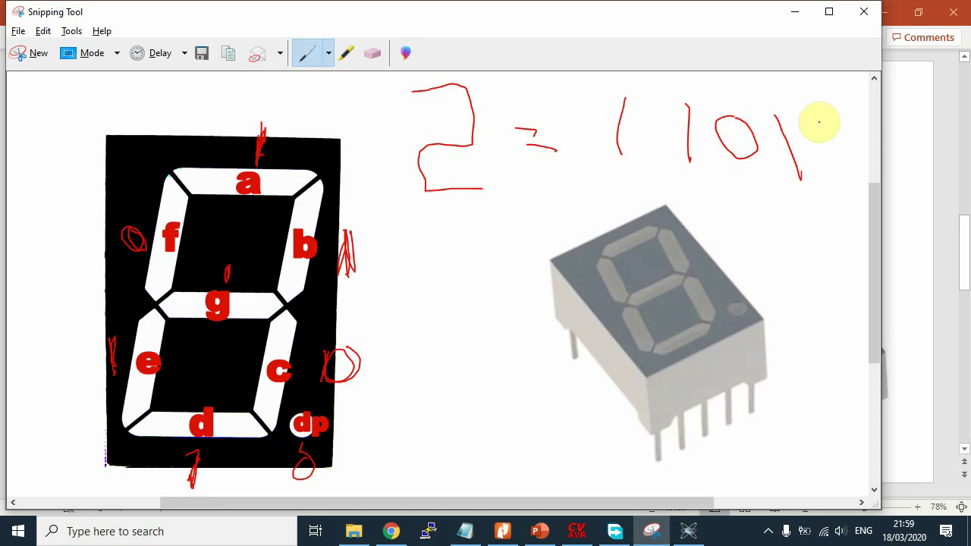
pyautogui.moveTo(818, 121)
pyautogui.mouseDown()
pyautogui.moveTo(813, 179)
pyautogui.moveTo(835, 129)
pyautogui.moveTo(861, 143)
pyautogui.moveTo(855, 194)
pyautogui.mouseUp()
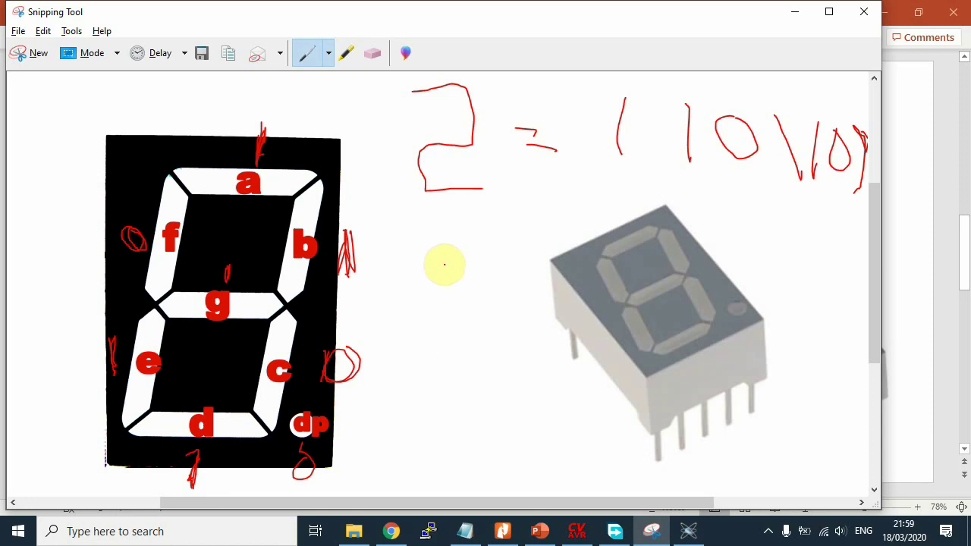
# Draw a large letter C followed by an equals sign between the segment diagram and the component photo.
pyautogui.moveTo(468, 267)
pyautogui.mouseDown()
pyautogui.moveTo(486, 269)
pyautogui.moveTo(459, 373)
pyautogui.moveTo(511, 373)
pyautogui.mouseUp()
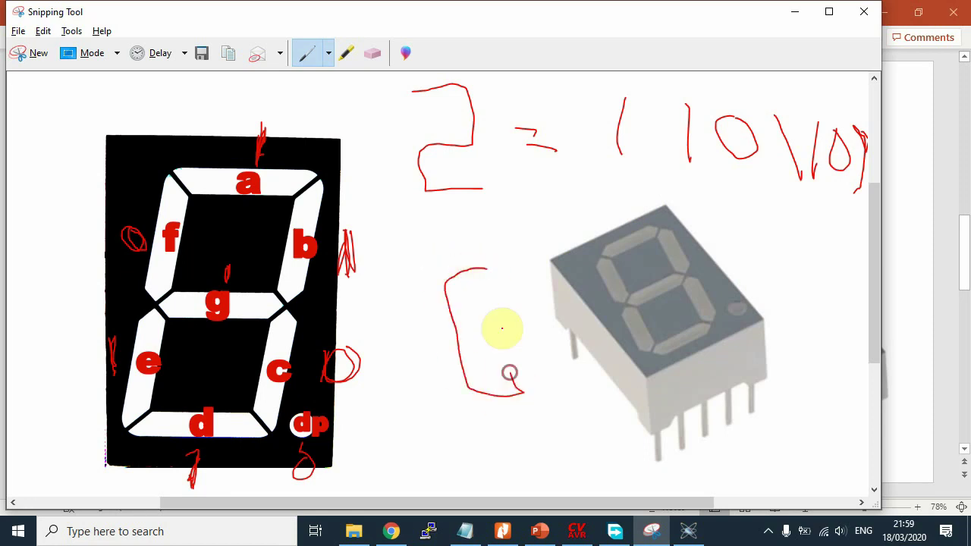
pyautogui.moveTo(511, 316); pyautogui.dragTo(522, 316)
pyautogui.moveTo(513, 334); pyautogui.dragTo(526, 334)
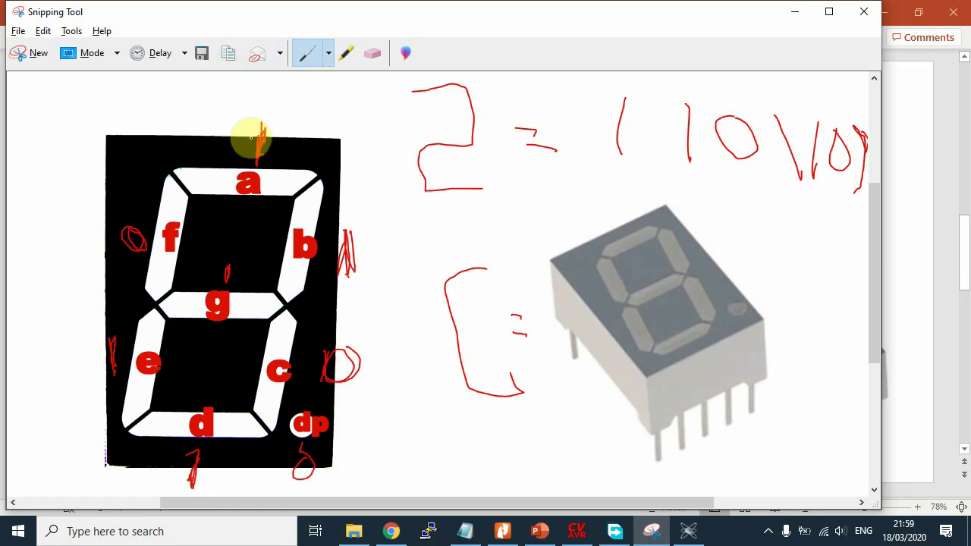
# Annotate the segment diagram for the letter C: 1 on a, d, e and f, and 0 on b, c, g and dp.
pyautogui.moveTo(204, 173); pyautogui.dragTo(168, 222)
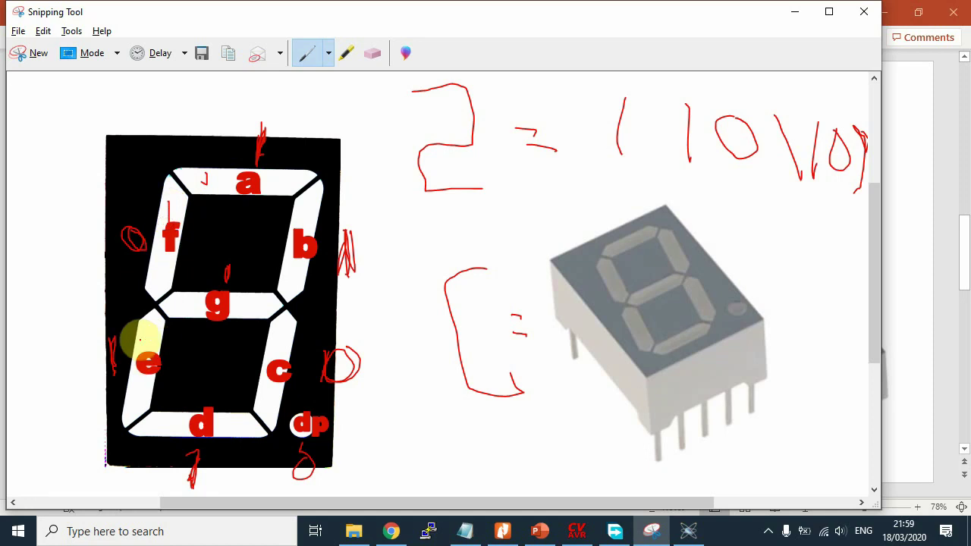
pyautogui.moveTo(147, 331); pyautogui.dragTo(148, 346)
pyautogui.moveTo(228, 420); pyautogui.dragTo(223, 431)
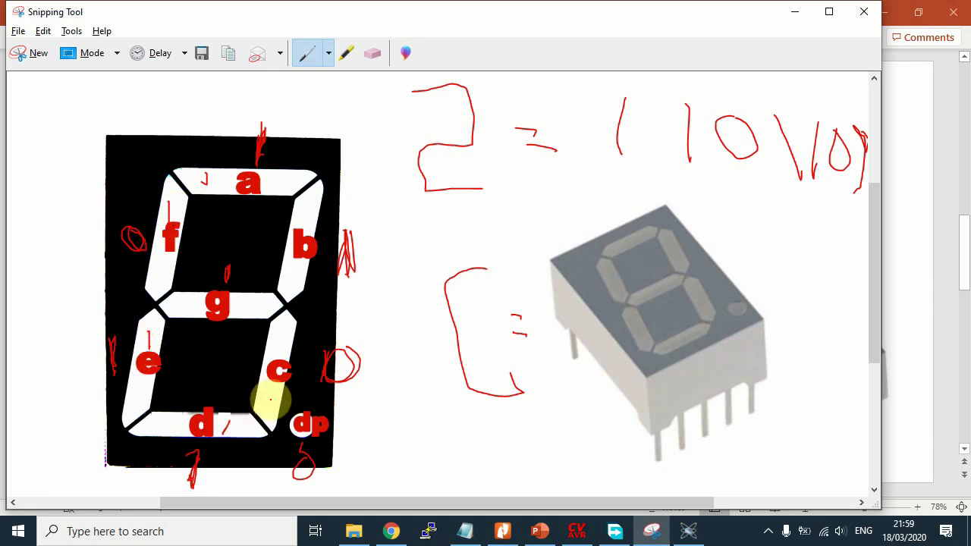
pyautogui.moveTo(270, 385); pyautogui.dragTo(266, 400)
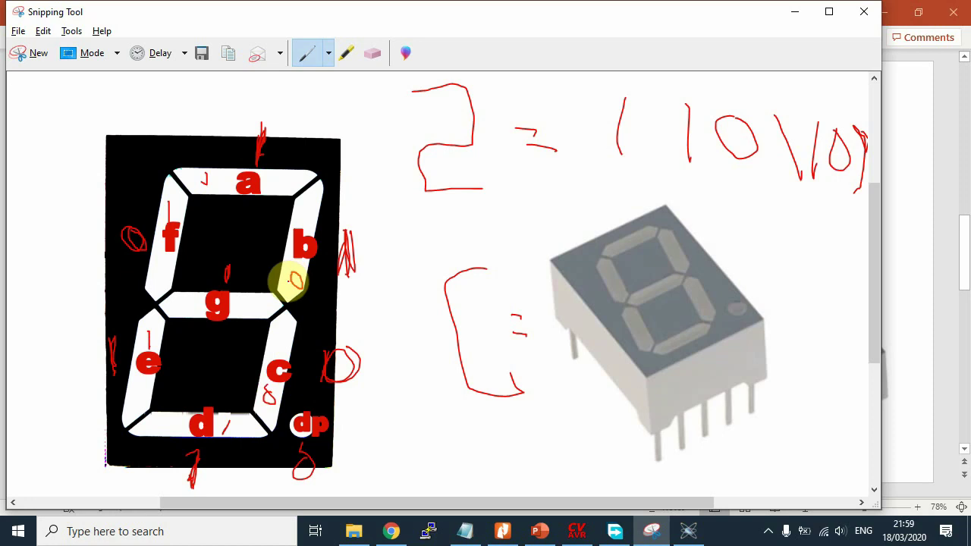
pyautogui.moveTo(243, 298); pyautogui.dragTo(262, 297)
pyautogui.moveTo(316, 448); pyautogui.dragTo(317, 452)
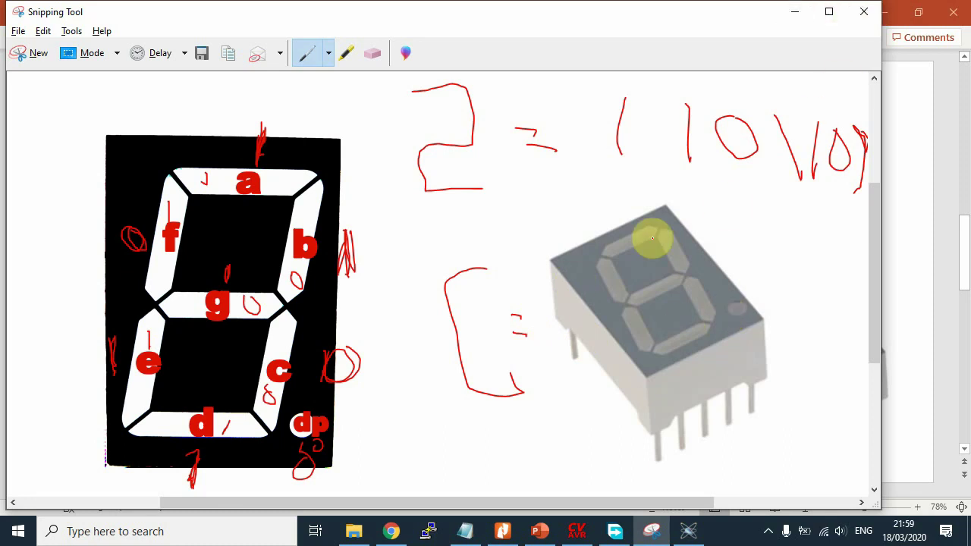
# Minimize the annotated snip and the slides, and stop the running 7-segment simulation in Proteus.
pyautogui.click(796, 13)
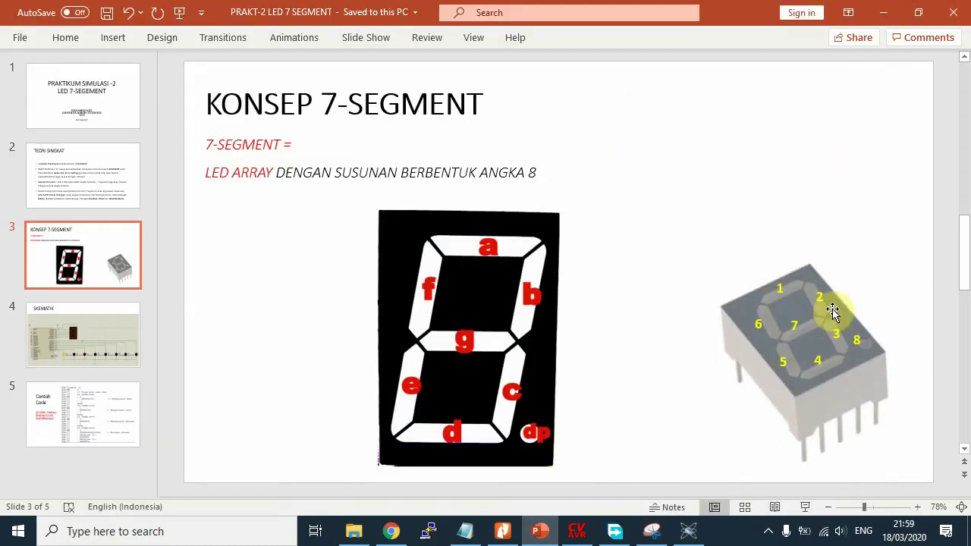
pyautogui.click(883, 12)
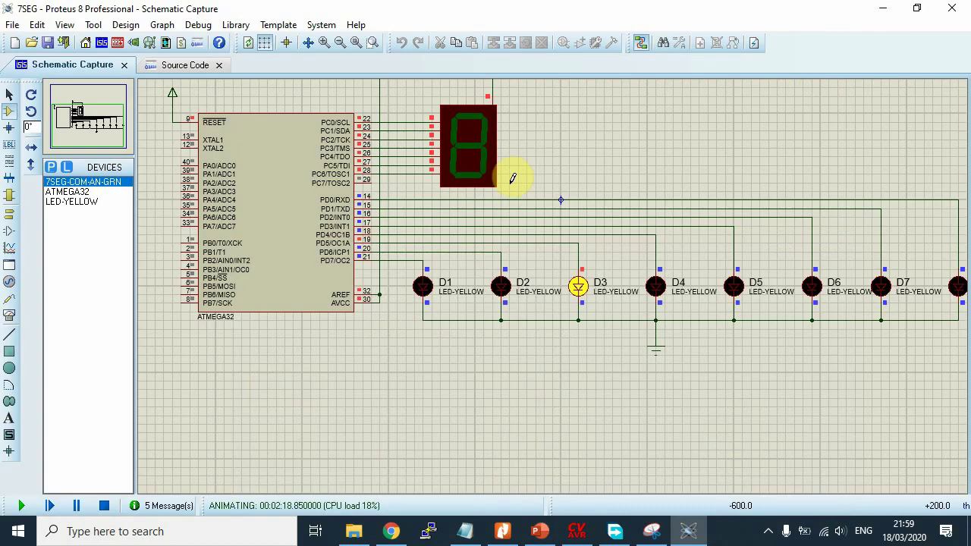
pyautogui.scroll(2, 555, 278)
pyautogui.scroll(-2, 542, 250)
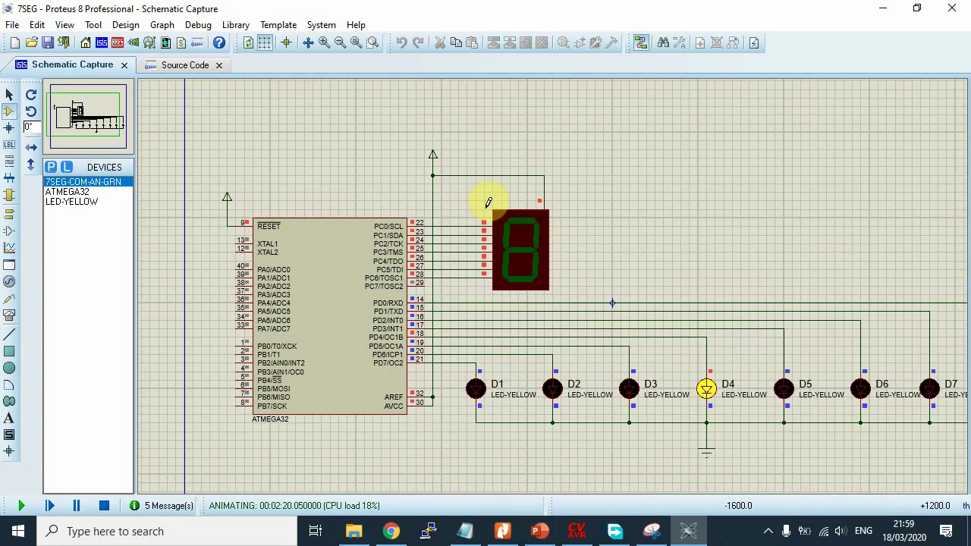
pyautogui.click(104, 505)
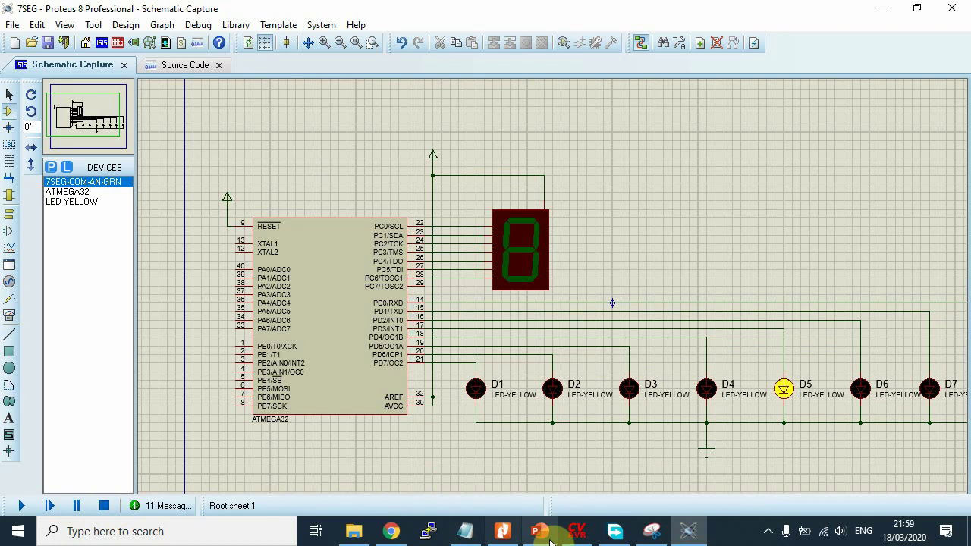
# Switch to CodeVisionAVR and examine the PORTD patterns and delays in the while loop of LED1.c.
pyautogui.click(576, 531)
pyautogui.click(224, 240)
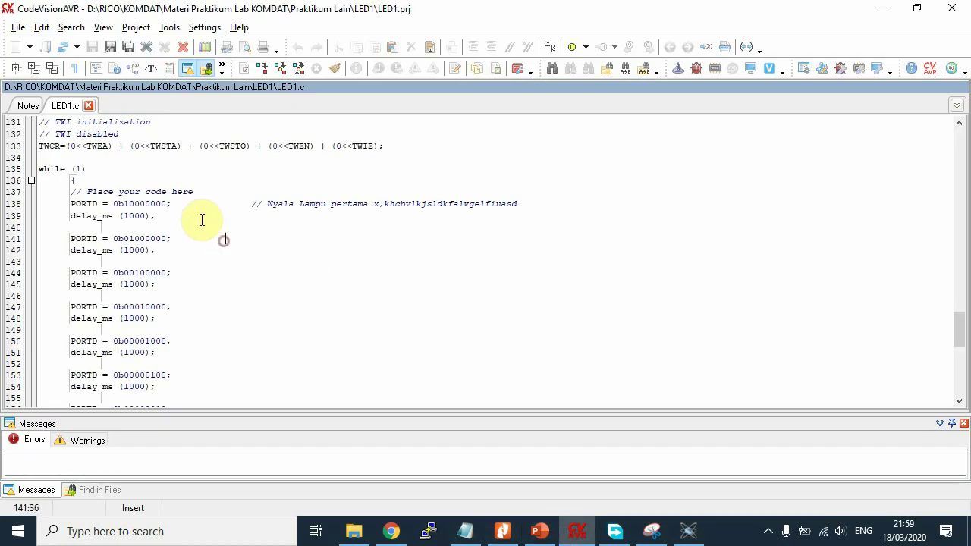
pyautogui.scroll(5, 201, 220)
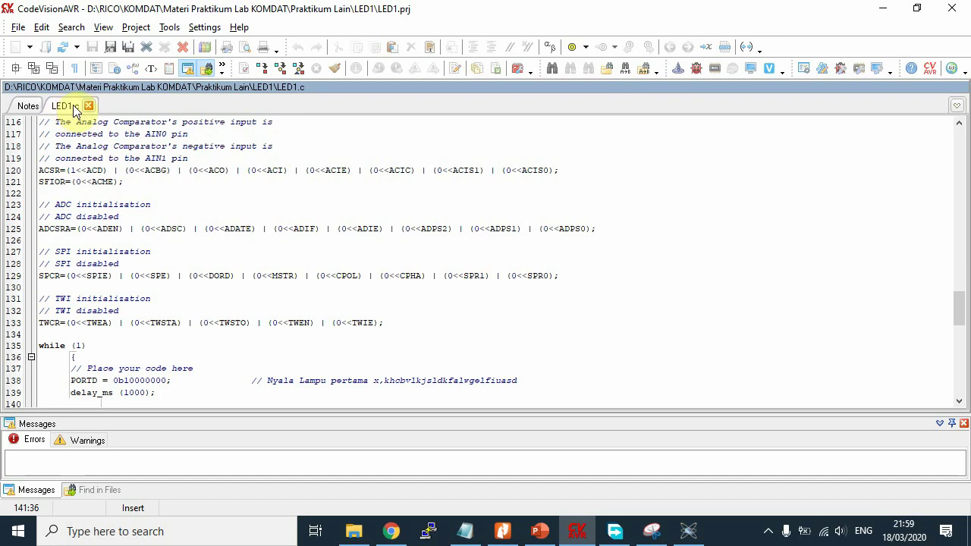
pyautogui.scroll(-5, 134, 254)
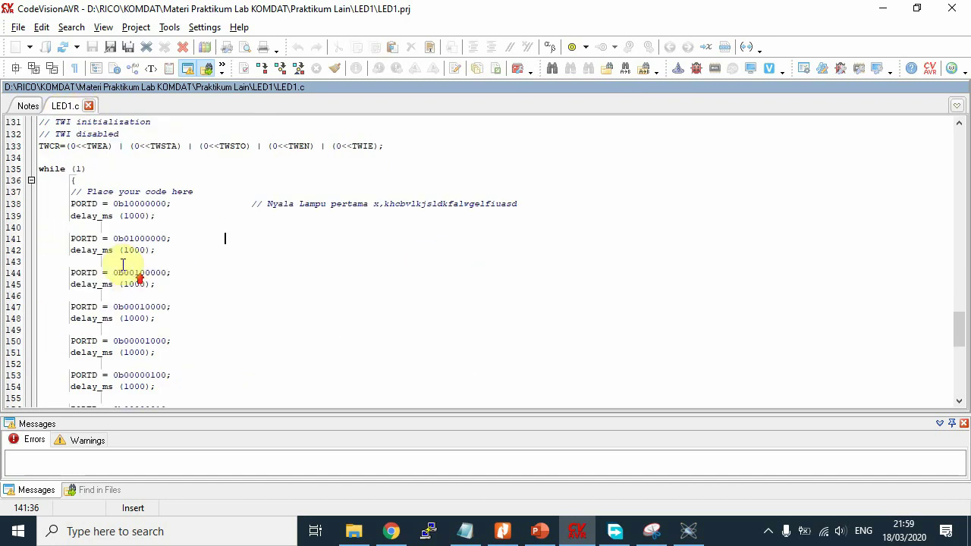
pyautogui.moveTo(72, 193); pyautogui.dragTo(176, 328)
pyautogui.scroll(-7, 179, 335)
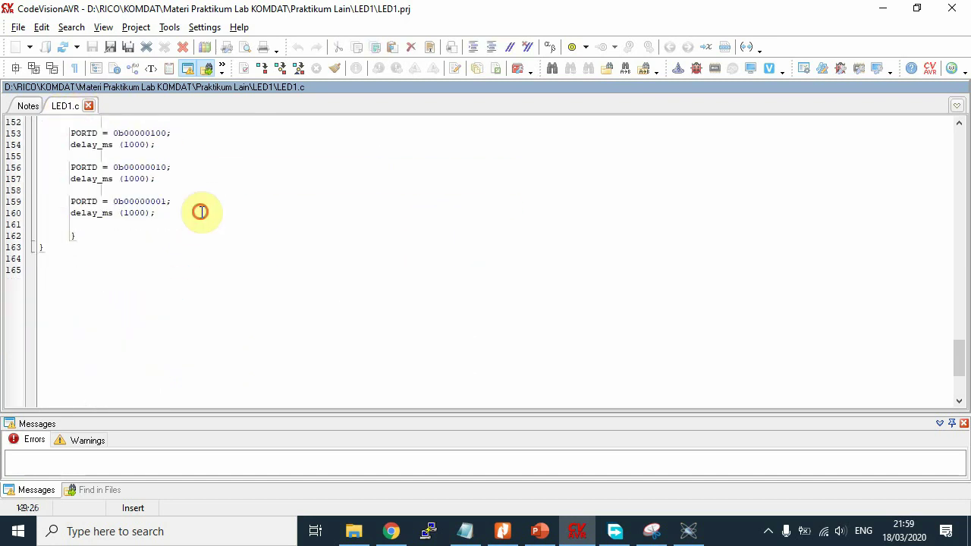
pyautogui.moveTo(200, 212); pyautogui.dragTo(46, 137)
pyautogui.scroll(2, 123, 255)
pyautogui.scroll(5, 124, 255)
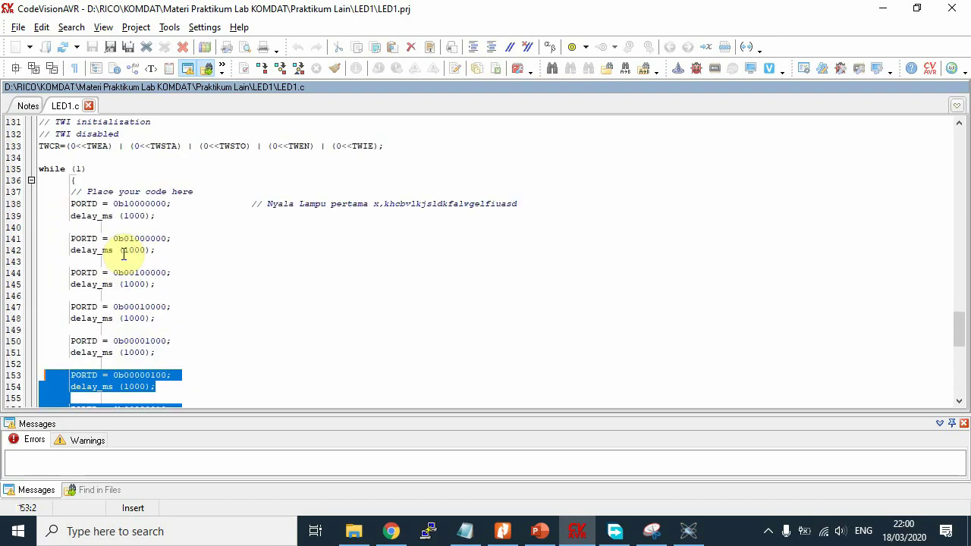
# Copy the PORTD and delay_ms lines of the LED1.c while loop, and check the code kept in Notepad.
pyautogui.click(45, 204)
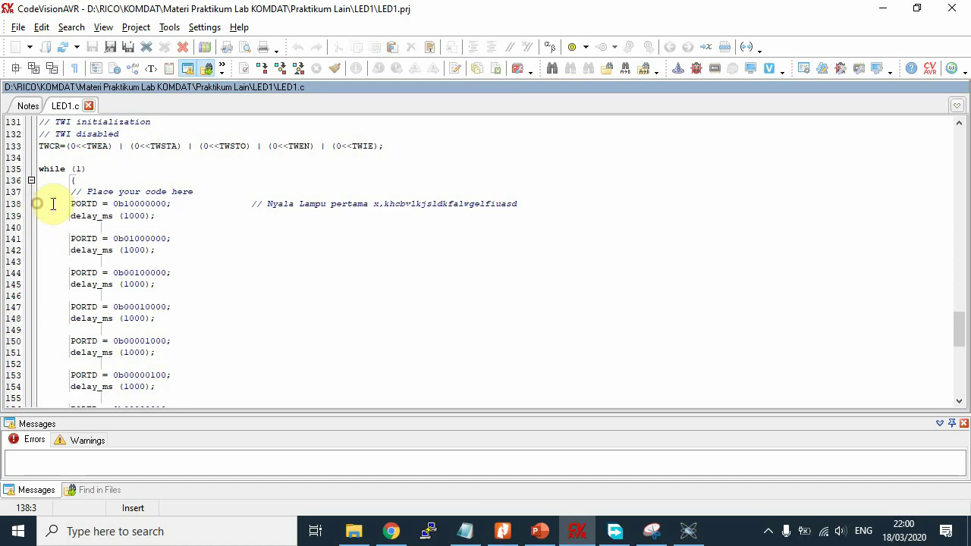
pyautogui.moveTo(41, 201); pyautogui.dragTo(194, 360)
pyautogui.rightClick(49, 168)
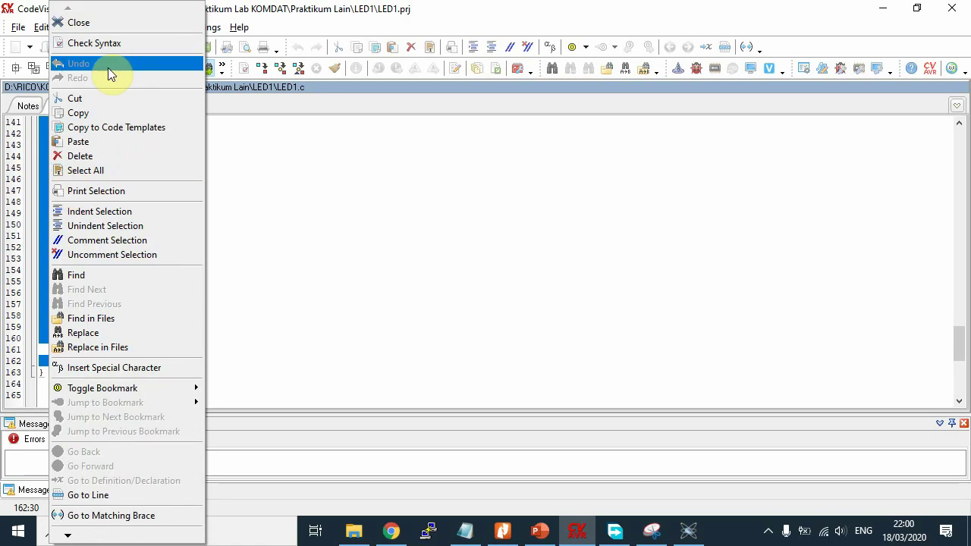
pyautogui.click(79, 112)
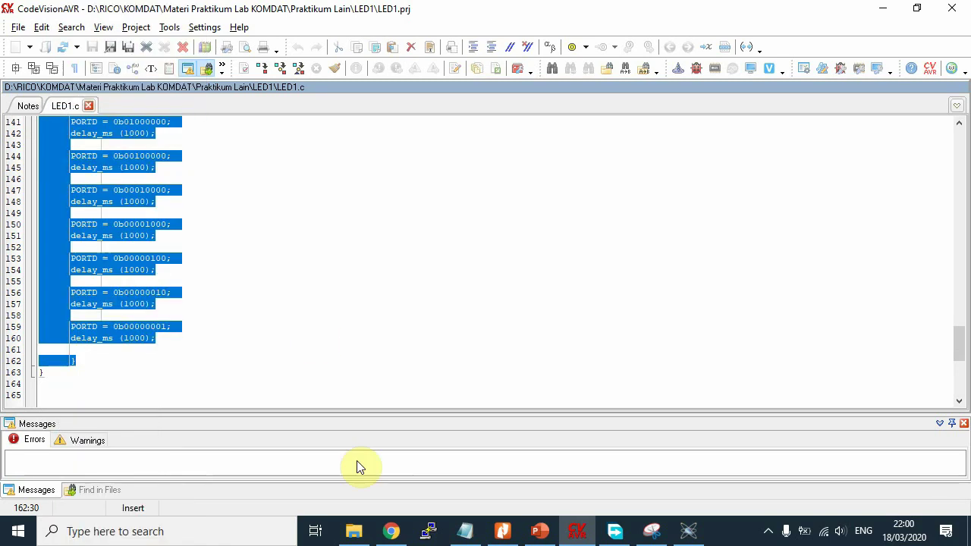
pyautogui.click(465, 531)
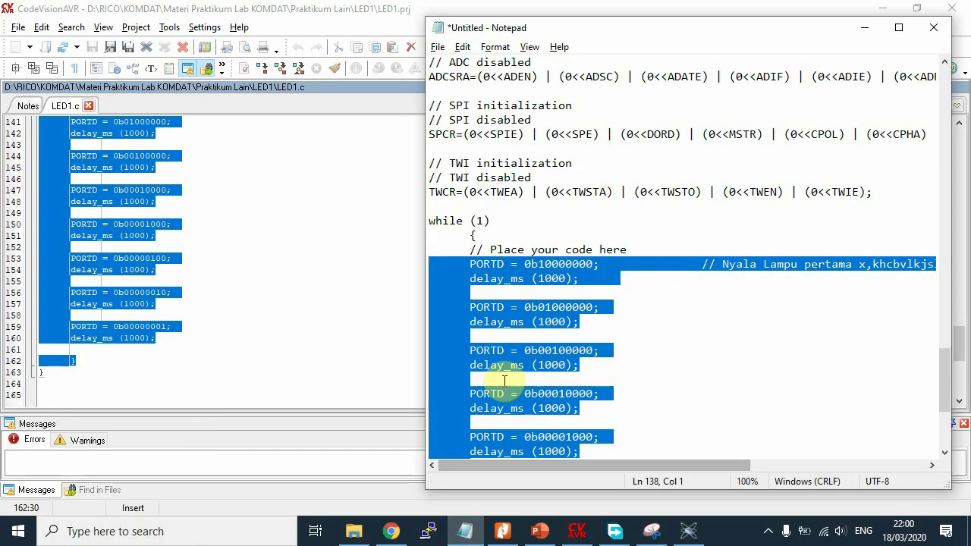
pyautogui.click(592, 254)
pyautogui.click(203, 203)
# Close all open files and start a new CodeWizardAVR project for the AT90, ATtiny, ATmega chip type.
pyautogui.click(19, 28)
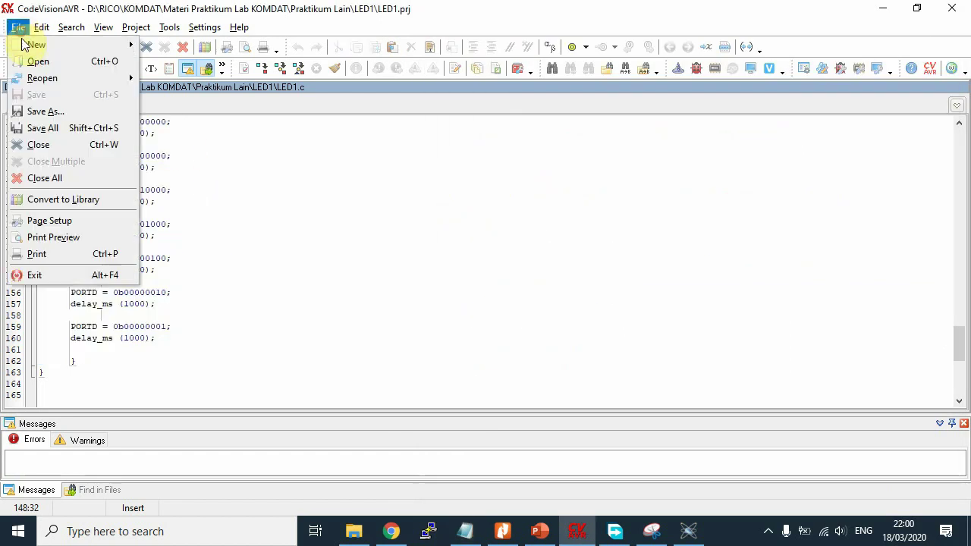
pyautogui.click(47, 180)
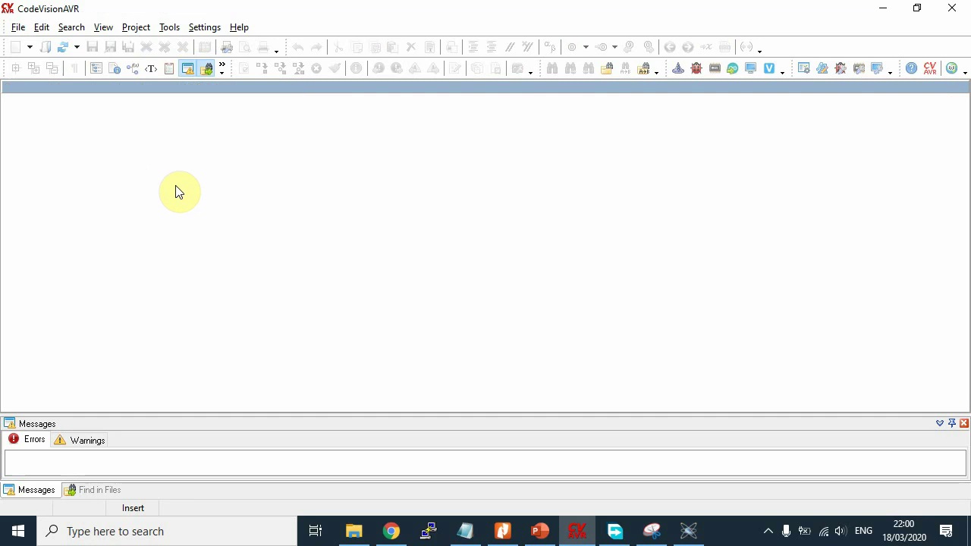
pyautogui.click(30, 47)
pyautogui.click(29, 47)
pyautogui.click(30, 47)
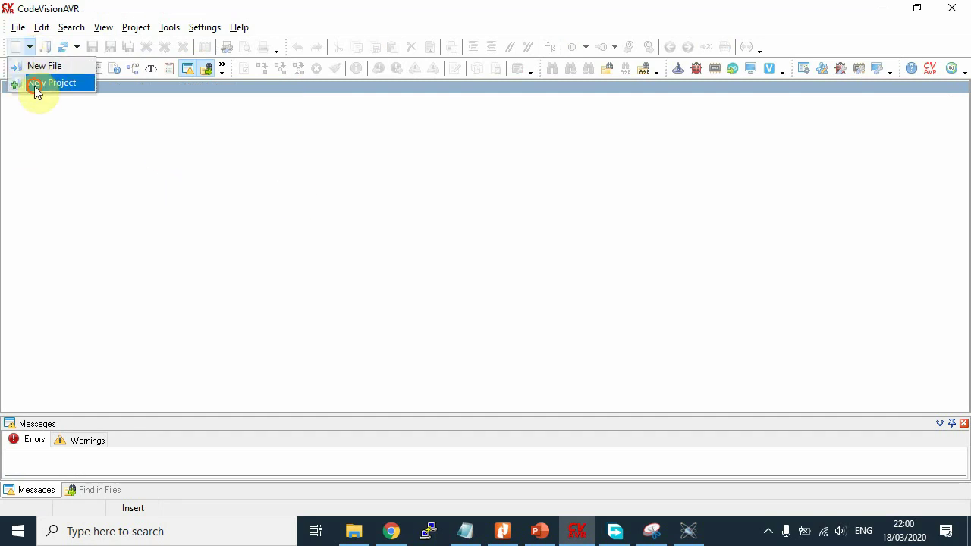
pyautogui.click(34, 83)
pyautogui.click(452, 302)
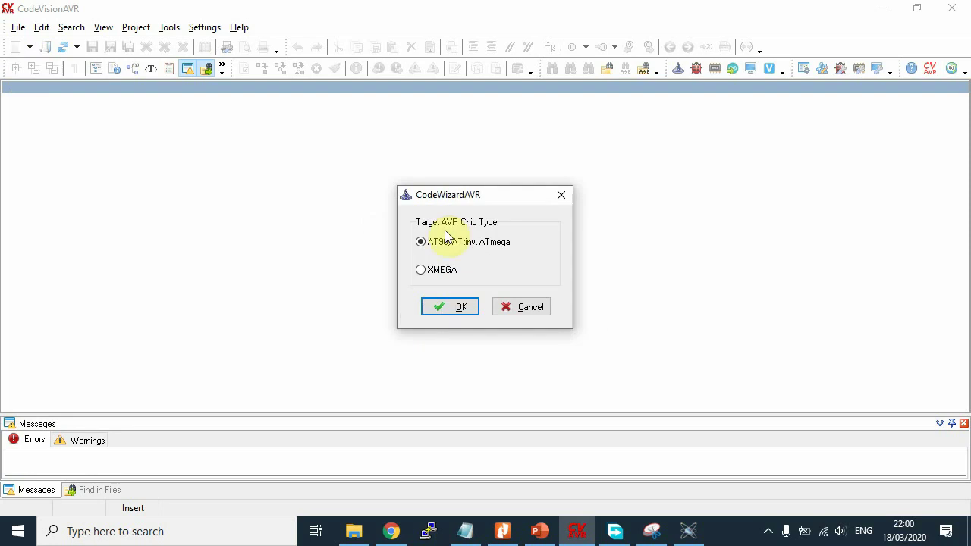
pyautogui.click(436, 306)
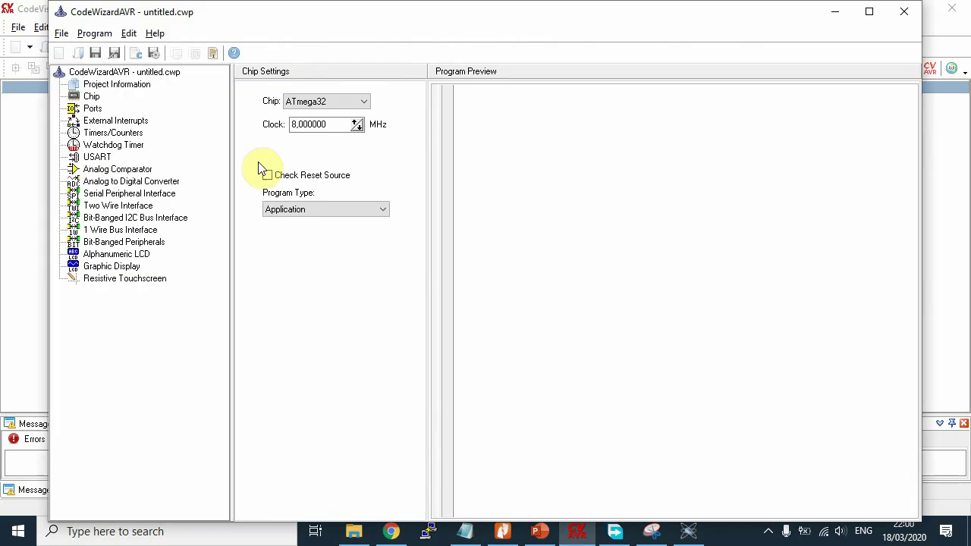
# Keep the ATmega32 chip at 8 MHz, set all eight Port C bits as outputs and toggle bit 5's output value.
pyautogui.click(297, 124)
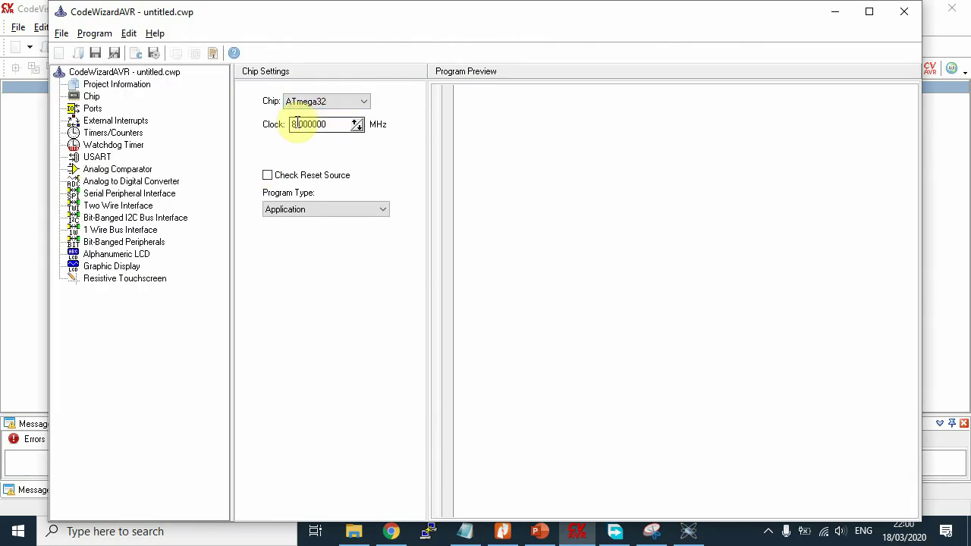
pyautogui.click(328, 125)
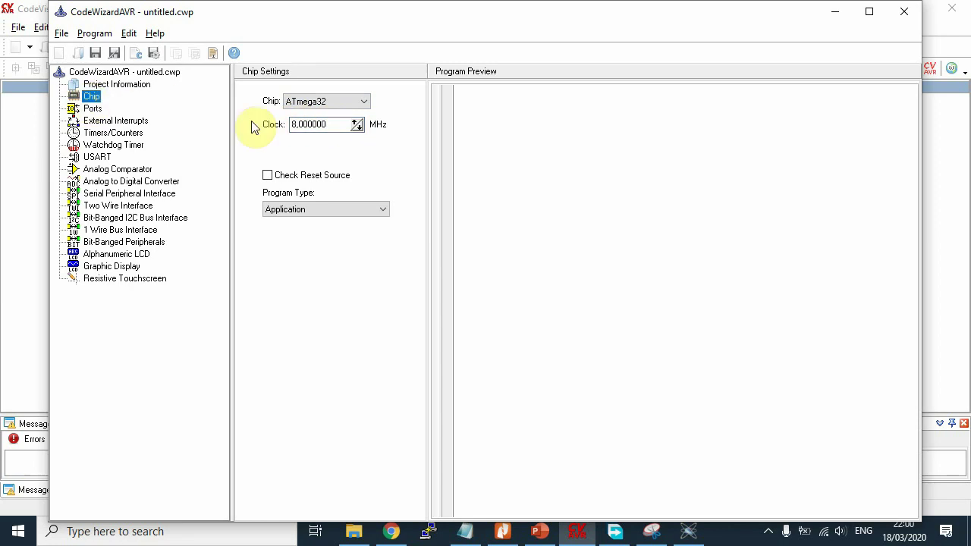
pyautogui.click(91, 109)
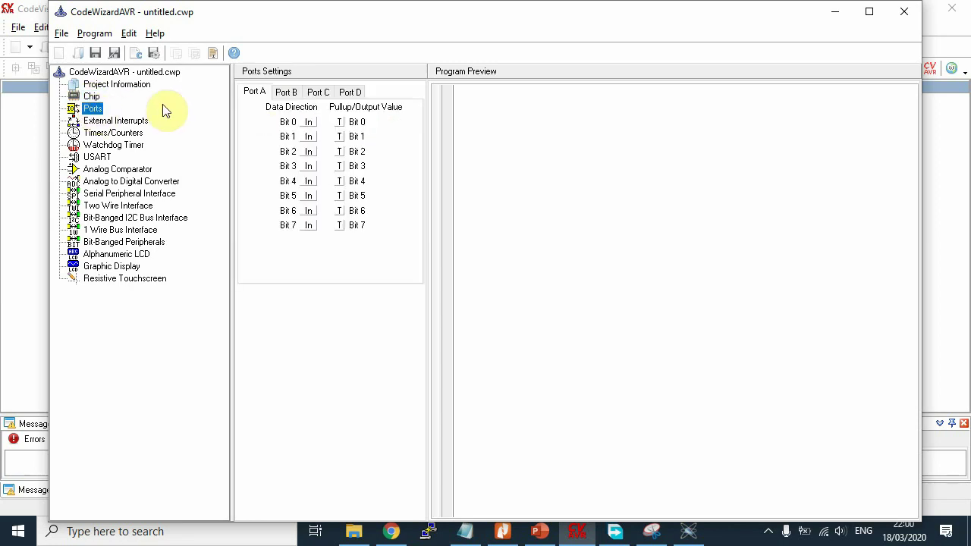
pyautogui.click(318, 92)
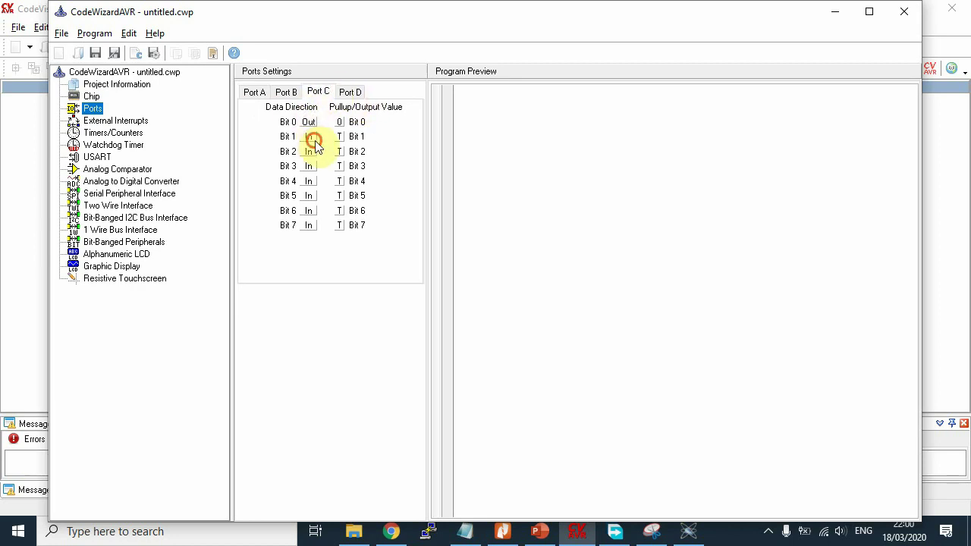
pyautogui.click(308, 182)
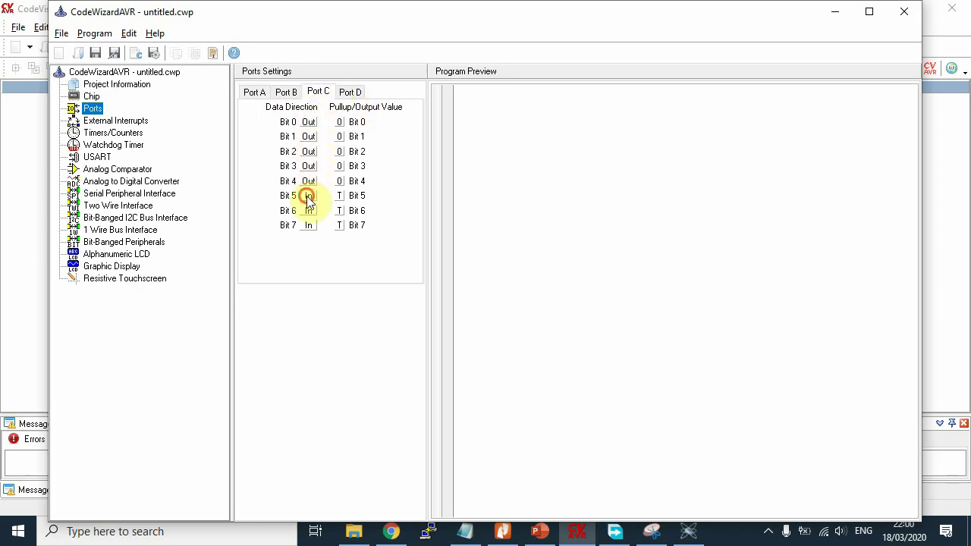
pyautogui.click(309, 196)
pyautogui.click(309, 226)
pyautogui.click(309, 211)
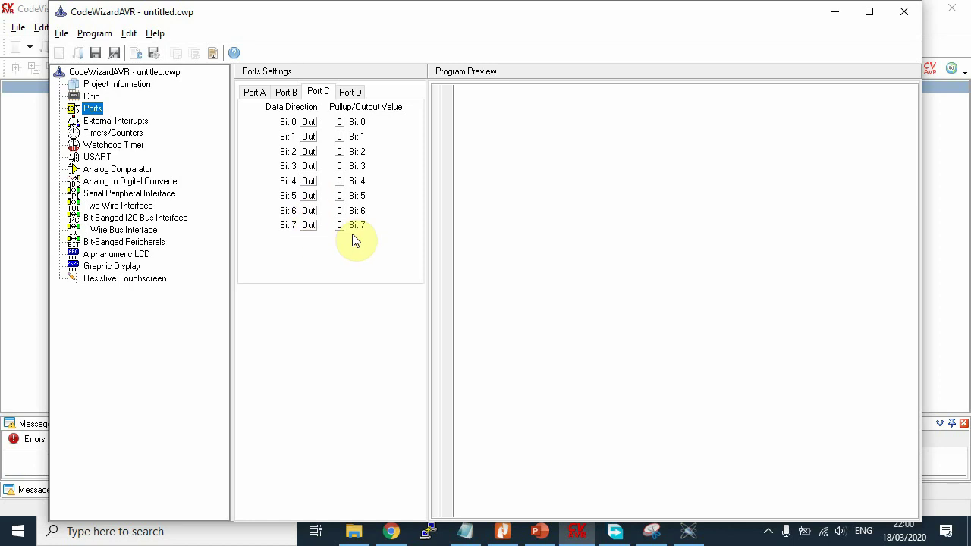
pyautogui.click(339, 196)
# Set the data direction of Port D bits 0 to 7 to Out.
pyautogui.click(351, 92)
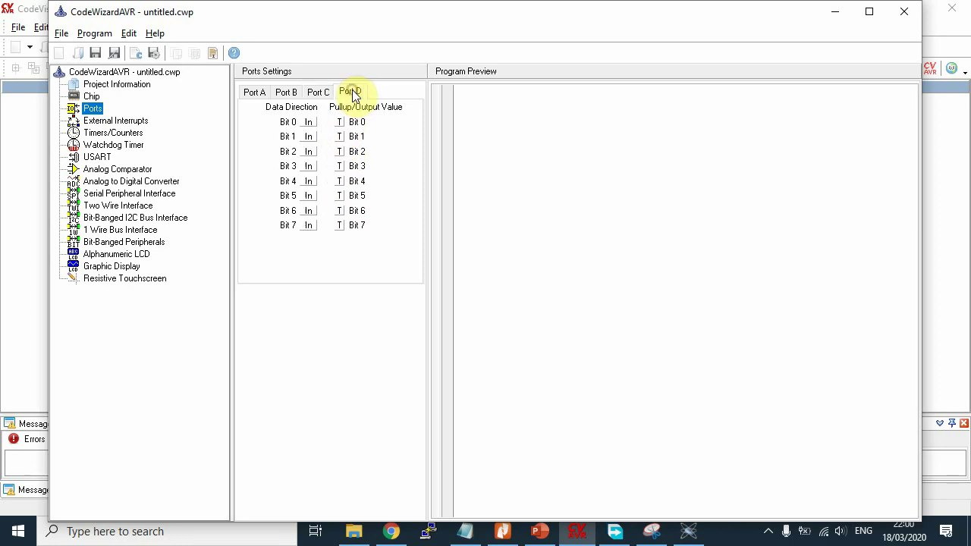
pyautogui.click(309, 152)
pyautogui.click(308, 196)
pyautogui.click(309, 182)
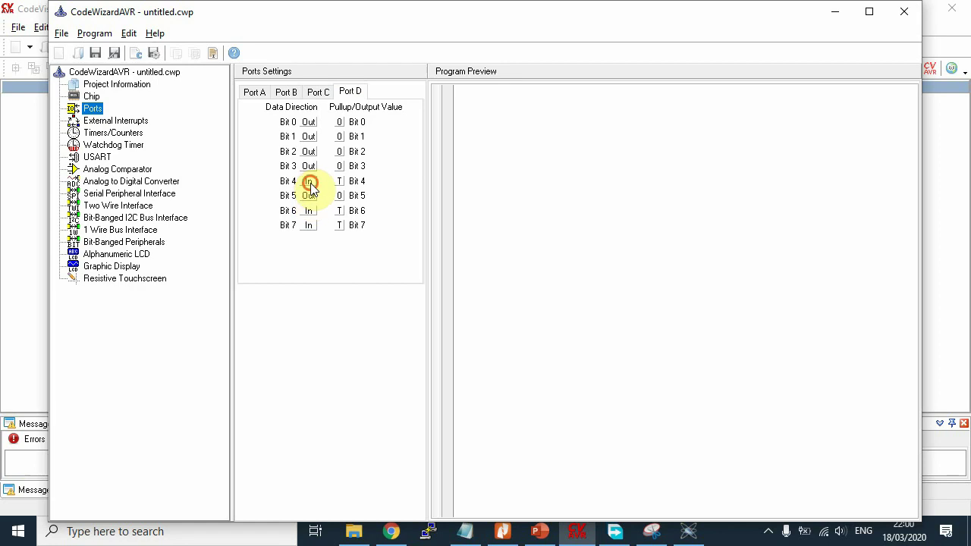
pyautogui.click(310, 210)
pyautogui.click(310, 226)
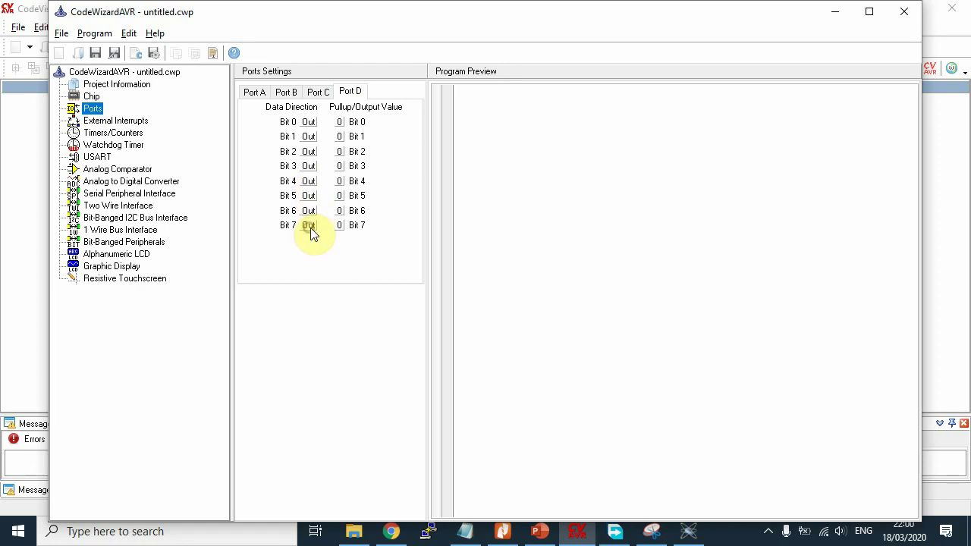
# Set the output value of all eight Port D bits to 1.
pyautogui.click(339, 122)
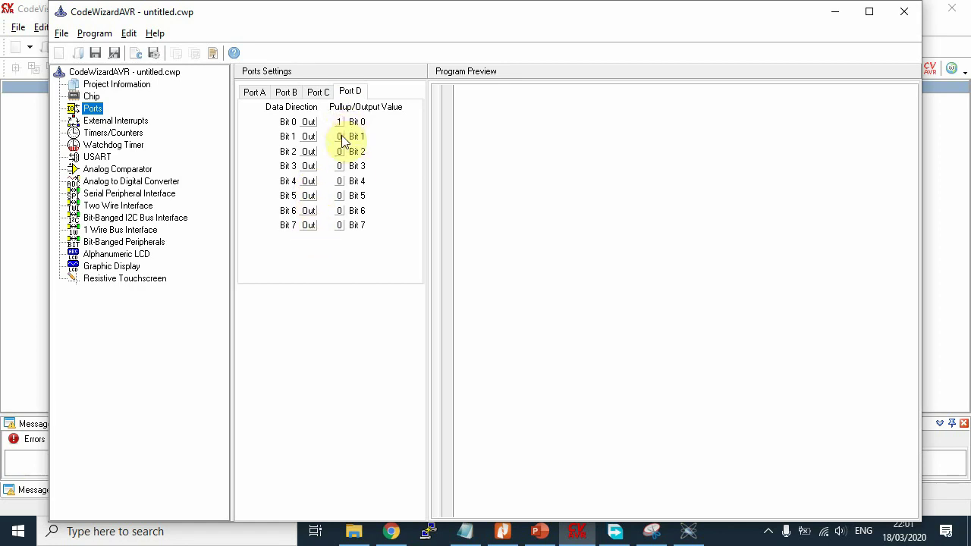
pyautogui.click(340, 152)
pyautogui.click(339, 167)
pyautogui.click(339, 182)
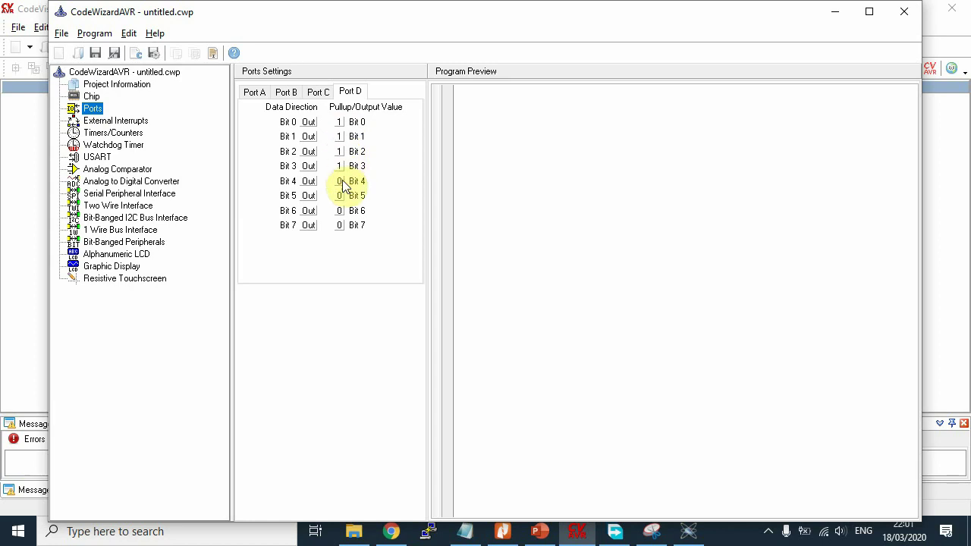
pyautogui.click(340, 195)
pyautogui.click(342, 211)
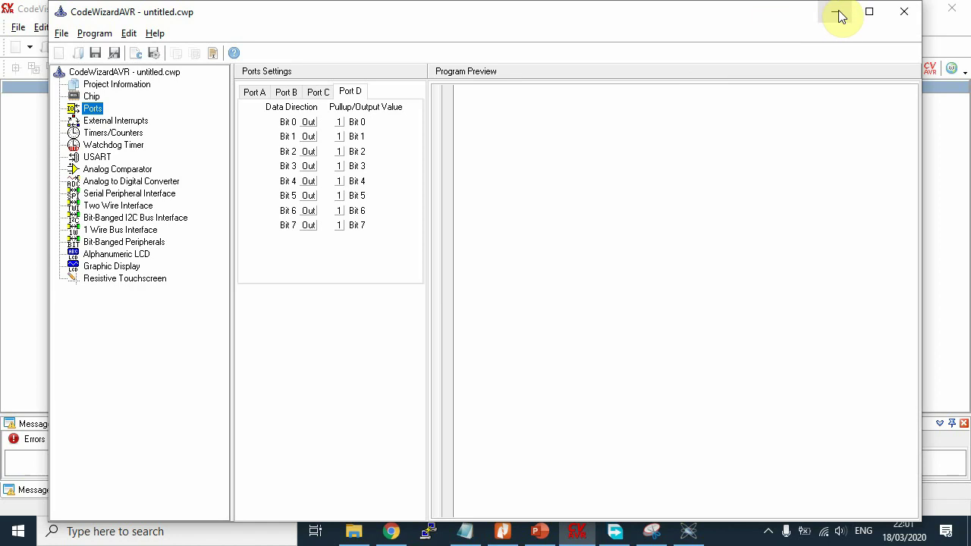
# Recheck the chip and ports settings, and start generating and saving the CodeWizardAVR program.
pyautogui.click(91, 97)
pyautogui.click(92, 109)
pyautogui.click(154, 53)
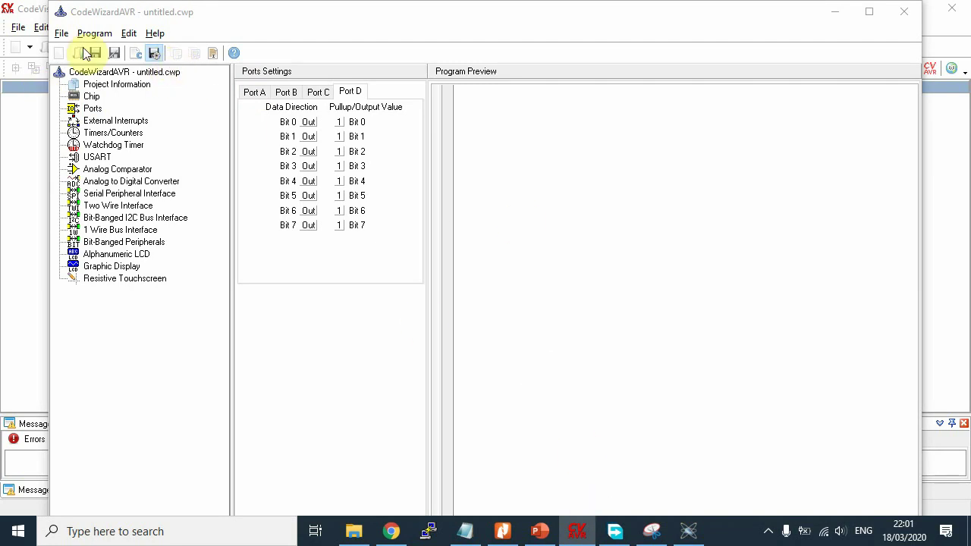
pyautogui.click(152, 53)
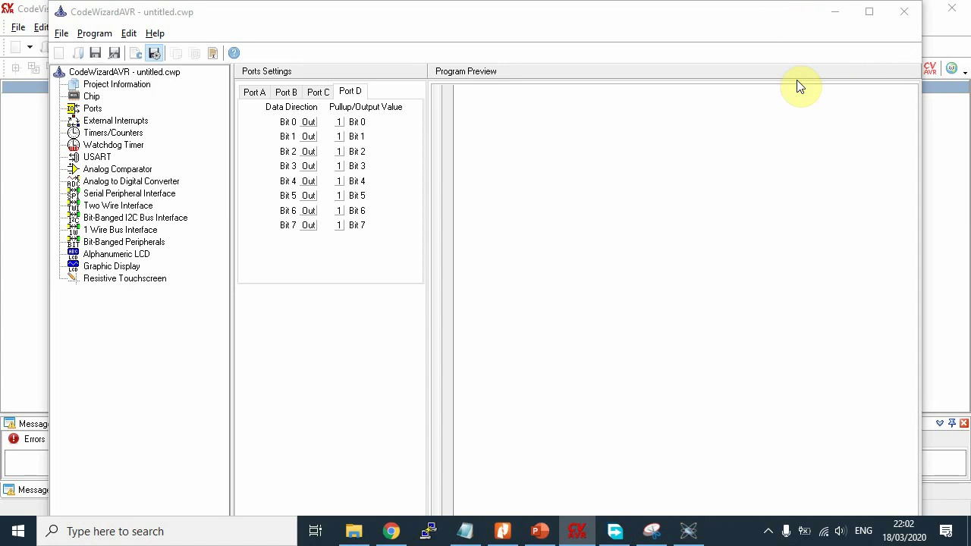
# Close the unneeded background application and the Google Chrome window.
pyautogui.rightClick(615, 529)
pyautogui.click(595, 497)
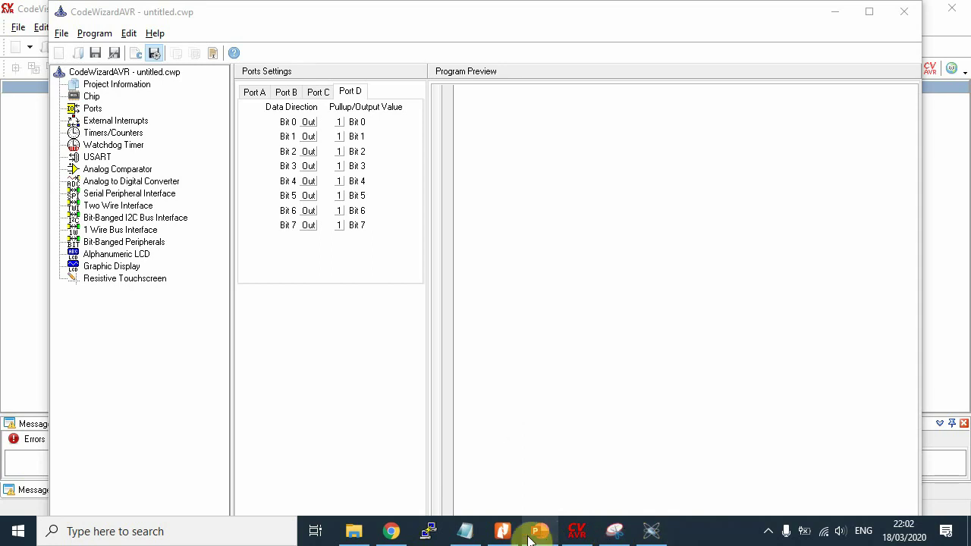
pyautogui.rightClick(383, 541)
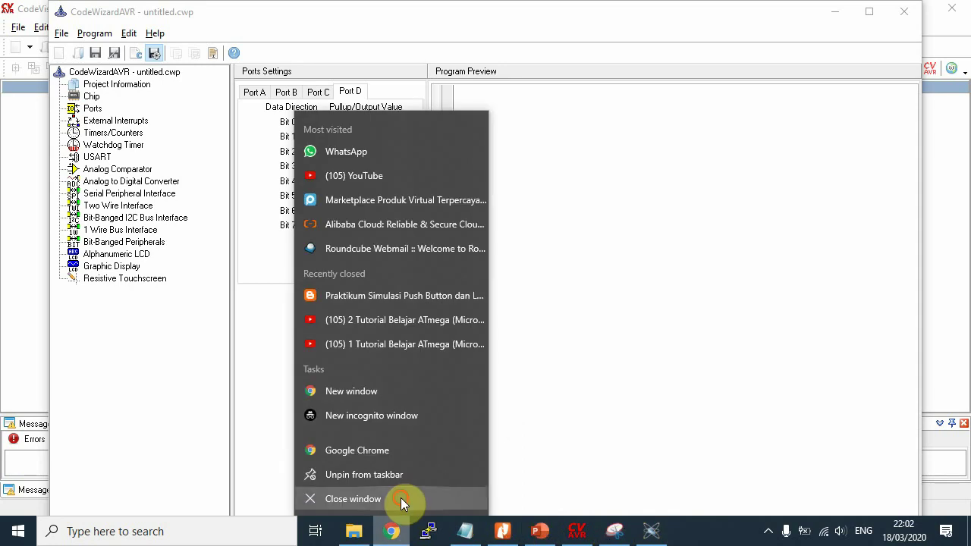
pyautogui.click(404, 502)
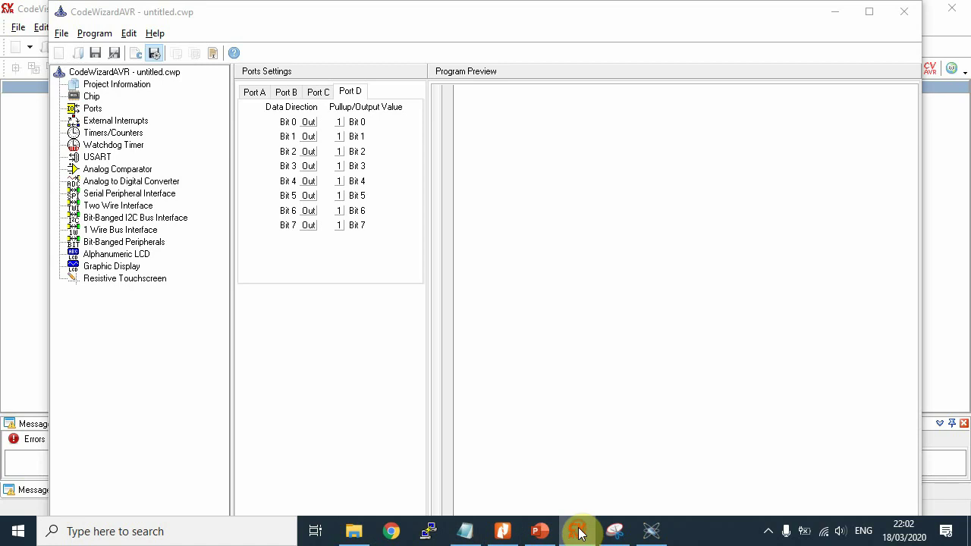